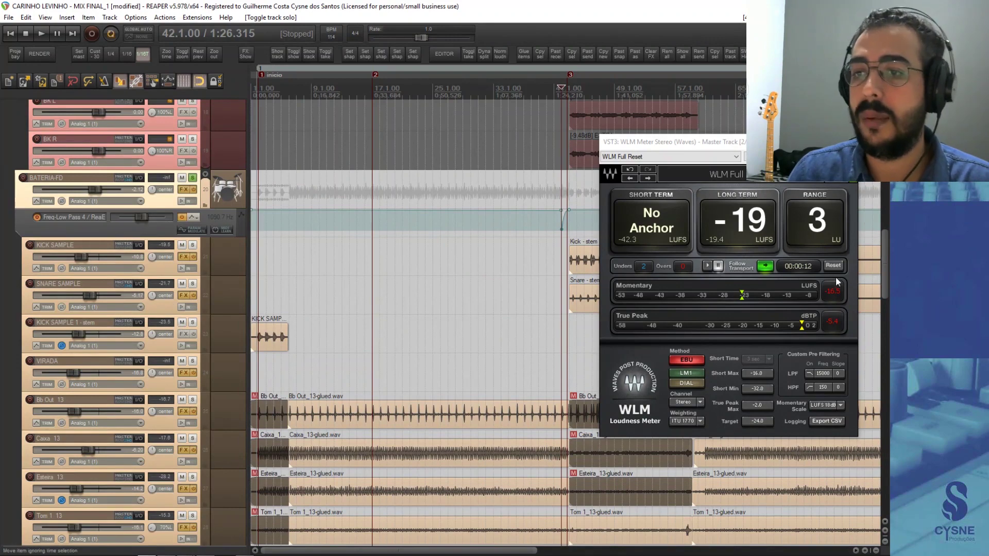
# - Measure the soloed BATERIA-FD loudness with a reset WLM Meter, playing from position 42.4.00, and close the meter
pyautogui.press('space')
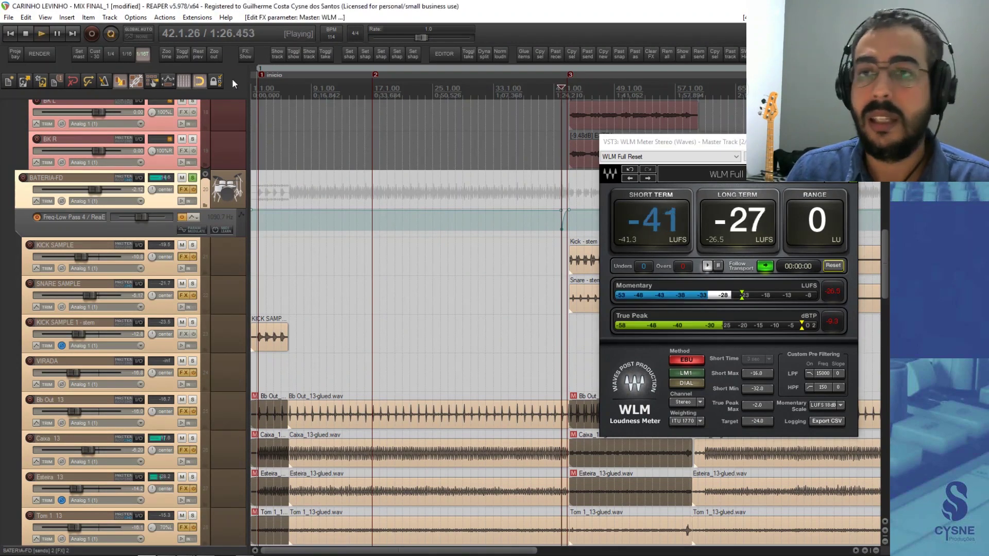
pyautogui.press('space')
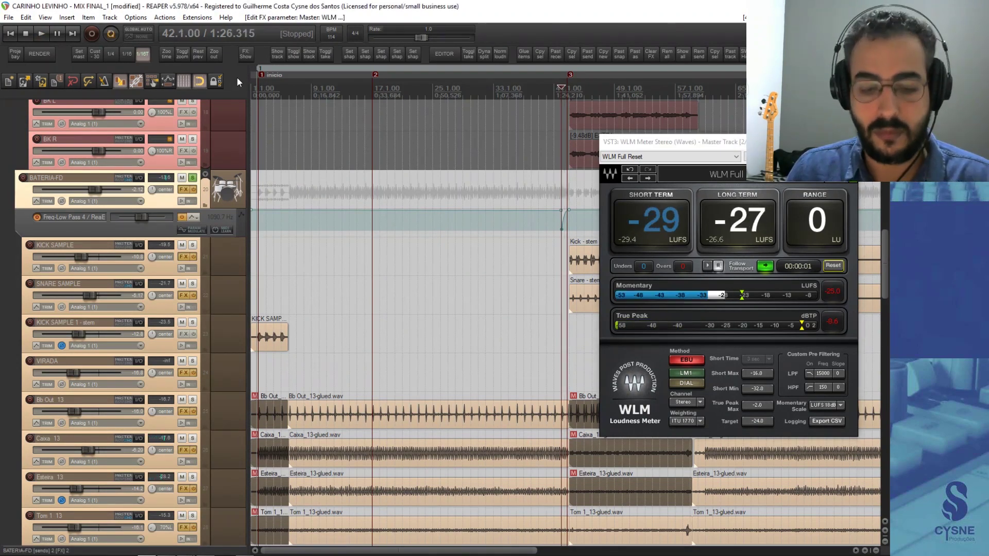
pyautogui.click(567, 91)
pyautogui.click(833, 266)
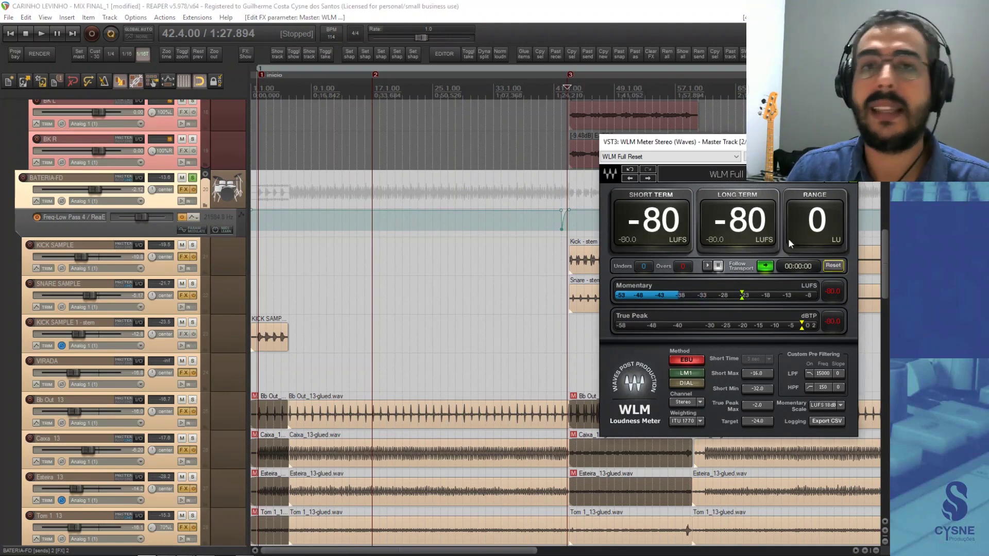
pyautogui.click(233, 81)
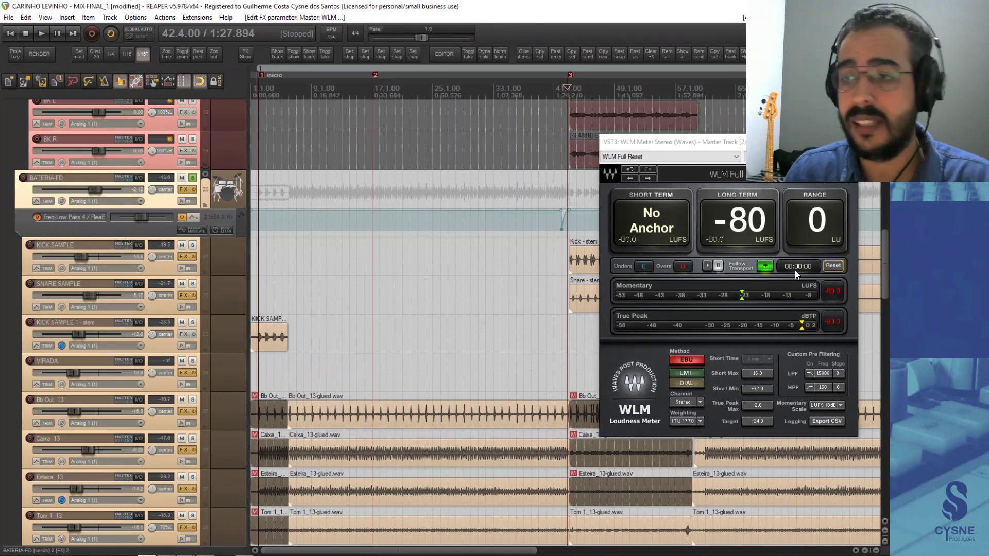
pyautogui.press('space')
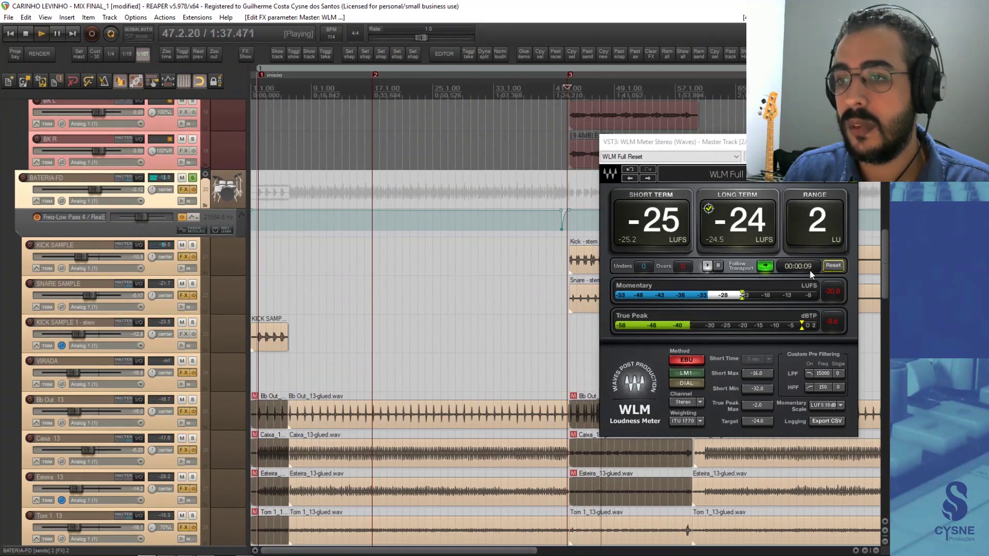
pyautogui.press('space')
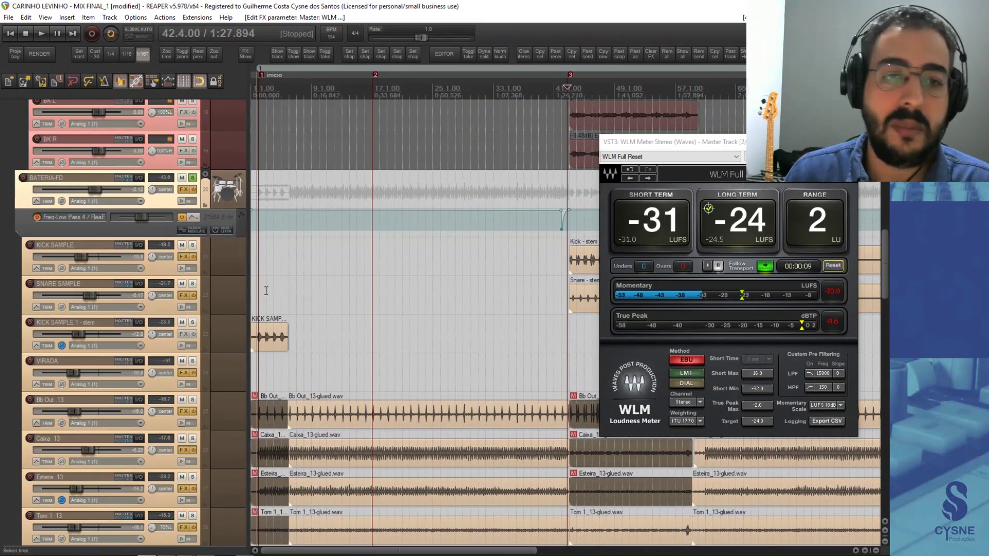
pyautogui.press('Escape')
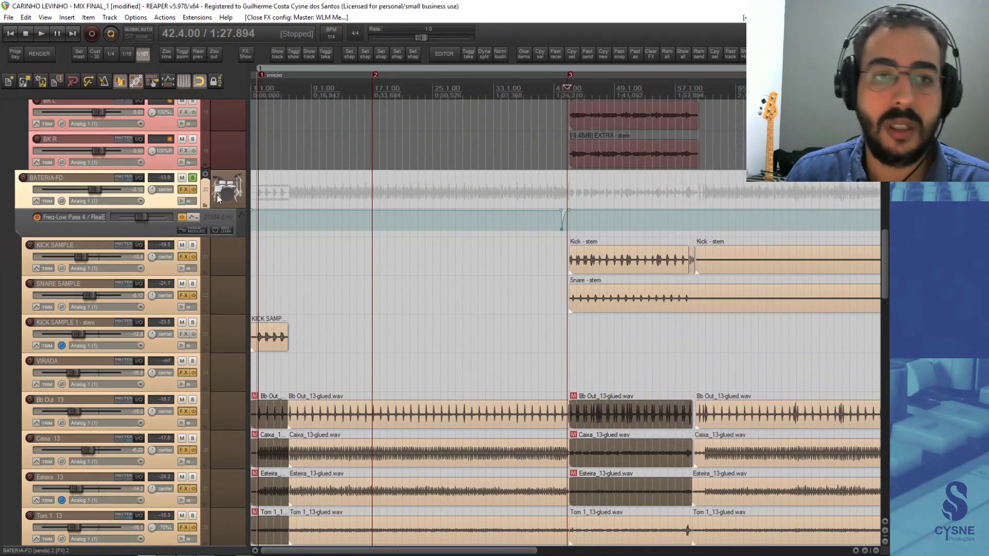
# - Switch the solo from BATERIA-FD to VOZ-FD, with the edit cursor at bar 43
pyautogui.click(192, 179)
pyautogui.scroll(5, 76, 341)
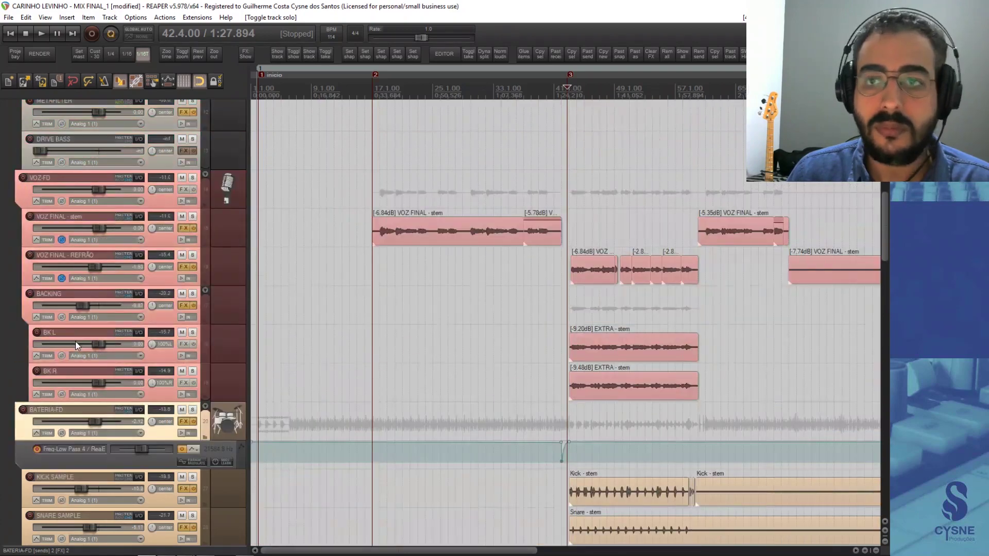
pyautogui.click(570, 98)
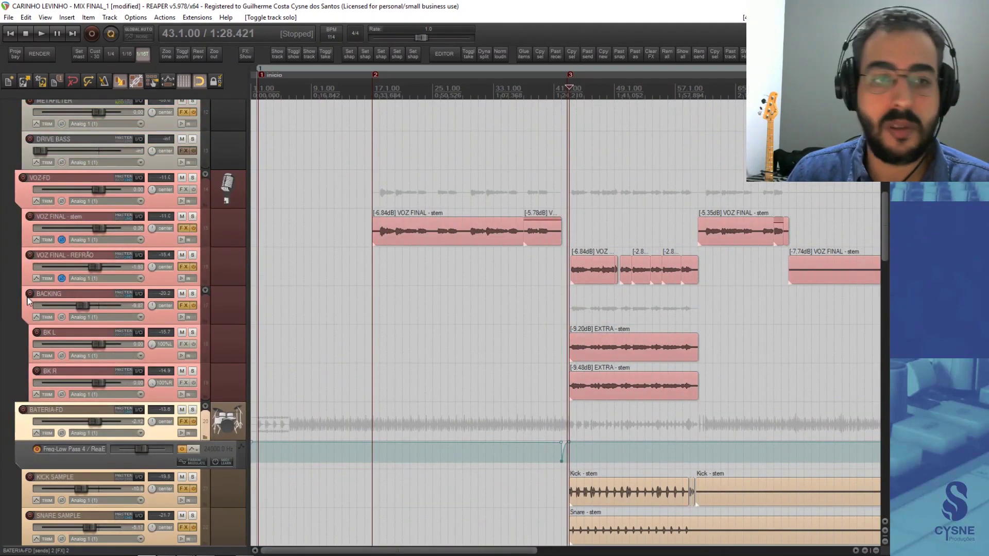
pyautogui.click(186, 181)
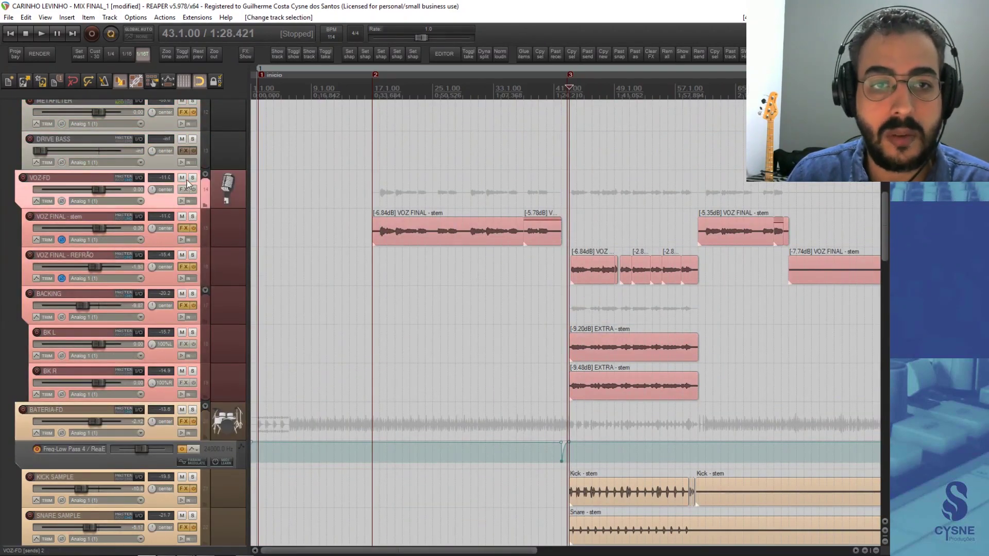
pyautogui.click(192, 177)
# - Open the master track's WLM Meter Stereo in a floating window and close the effects chain
pyautogui.scroll(-3, 155, 334)
pyautogui.scroll(5, 157, 232)
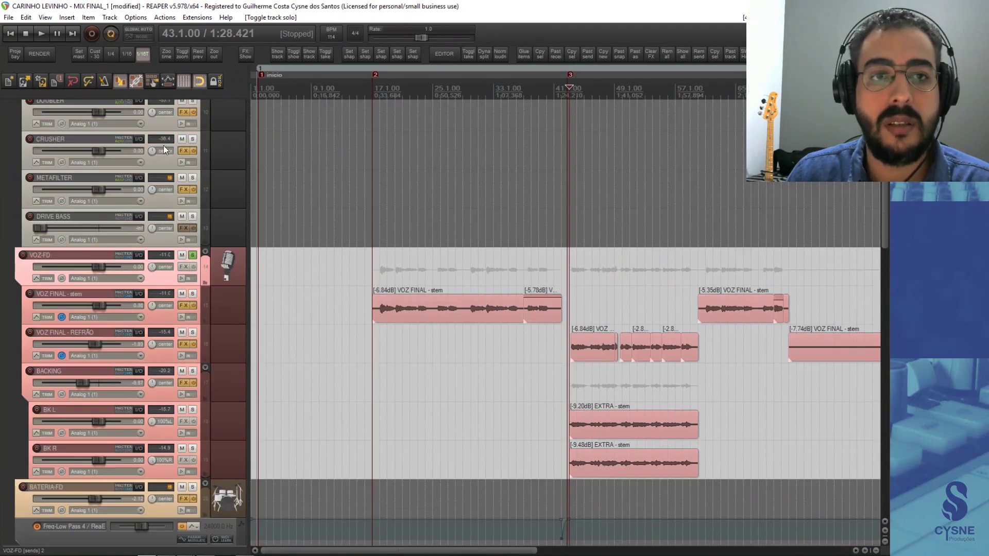
pyautogui.scroll(10, 163, 124)
pyautogui.click(219, 119)
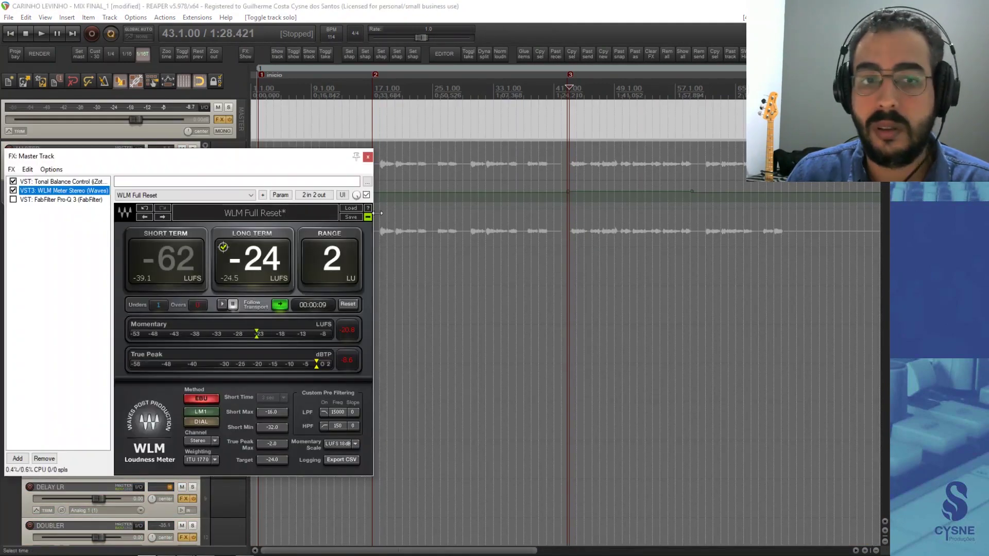
pyautogui.doubleClick(80, 192)
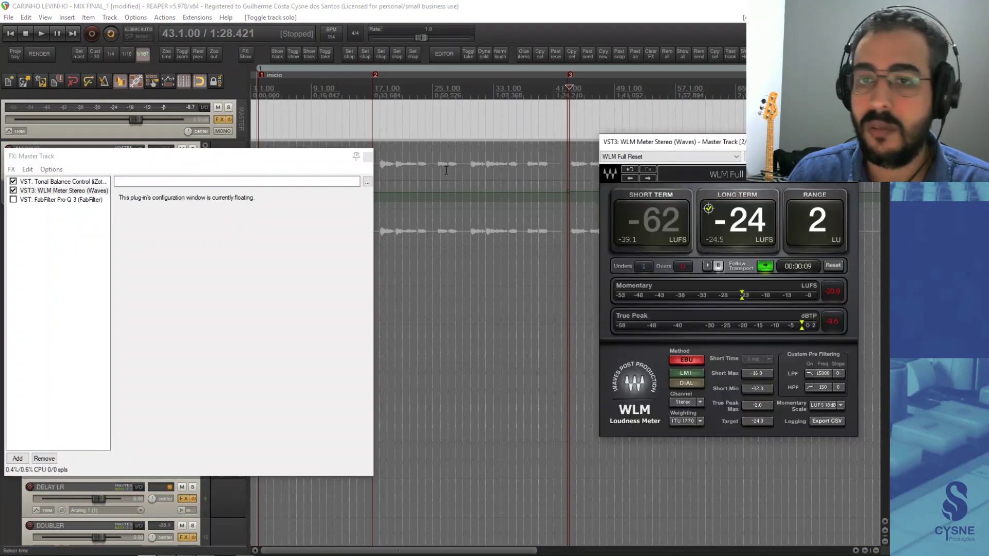
pyautogui.click(367, 157)
# - Reset the WLM Meter and measure the soloed VOZ-FD loudness by playing the chorus from bar 43
pyautogui.scroll(-6, 87, 304)
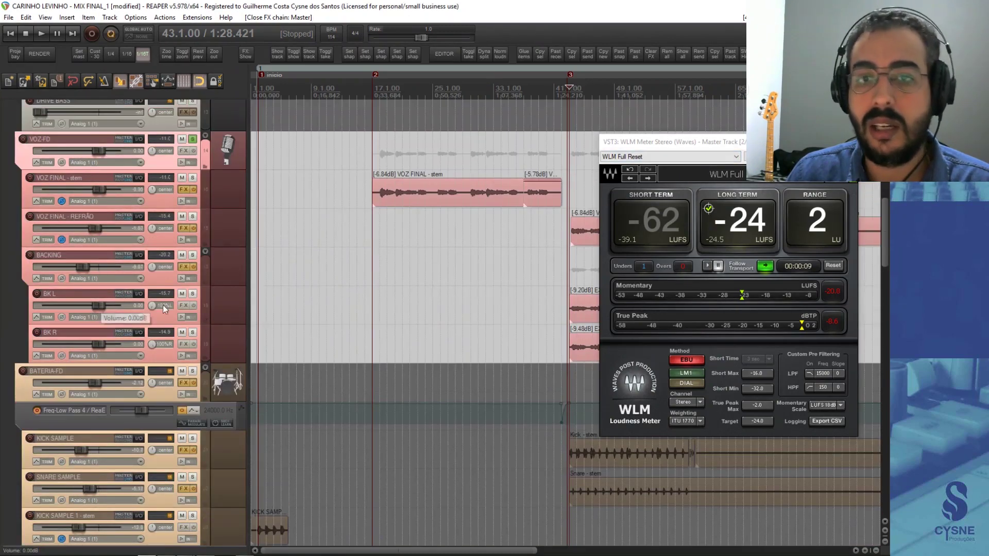
pyautogui.click(832, 265)
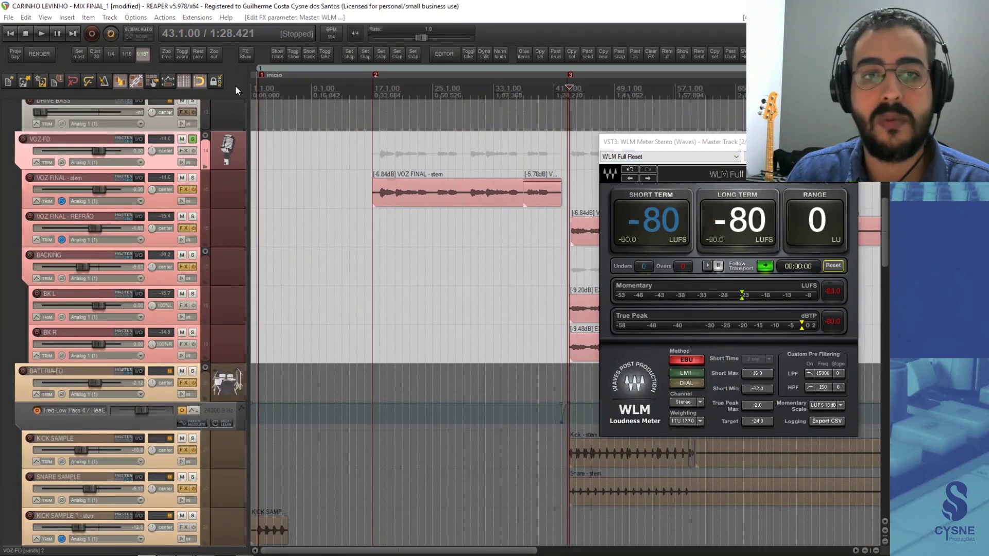
pyautogui.press('space')
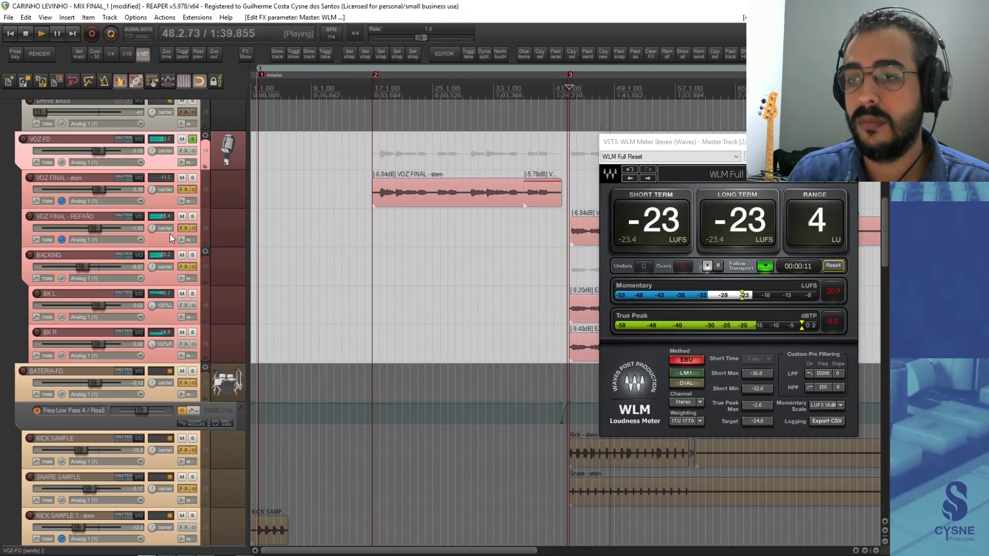
pyautogui.press('space')
# - Switch the solo from VOZ-FD to the BAIXO track, with the edit cursor at bar 44
pyautogui.click(192, 139)
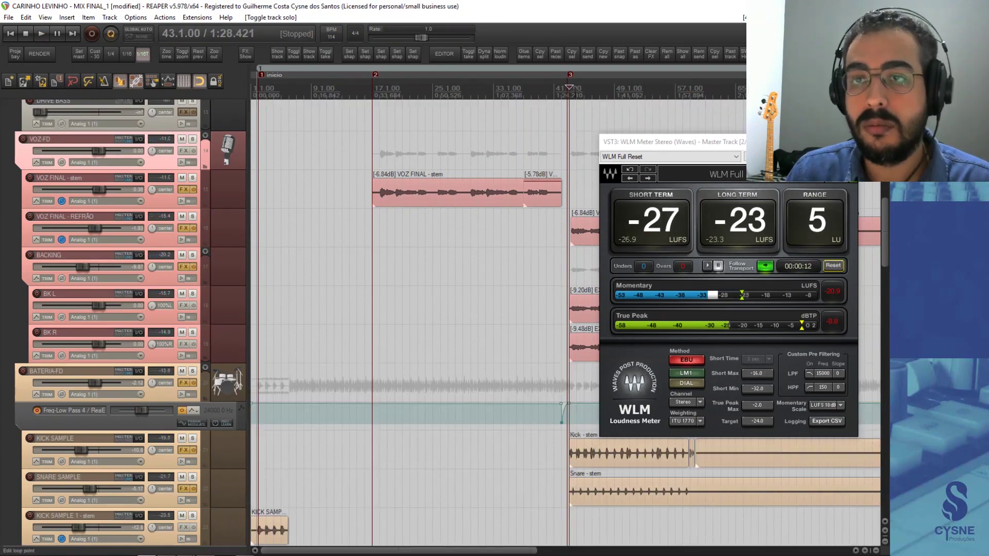
pyautogui.click(577, 88)
pyautogui.scroll(-3, 98, 269)
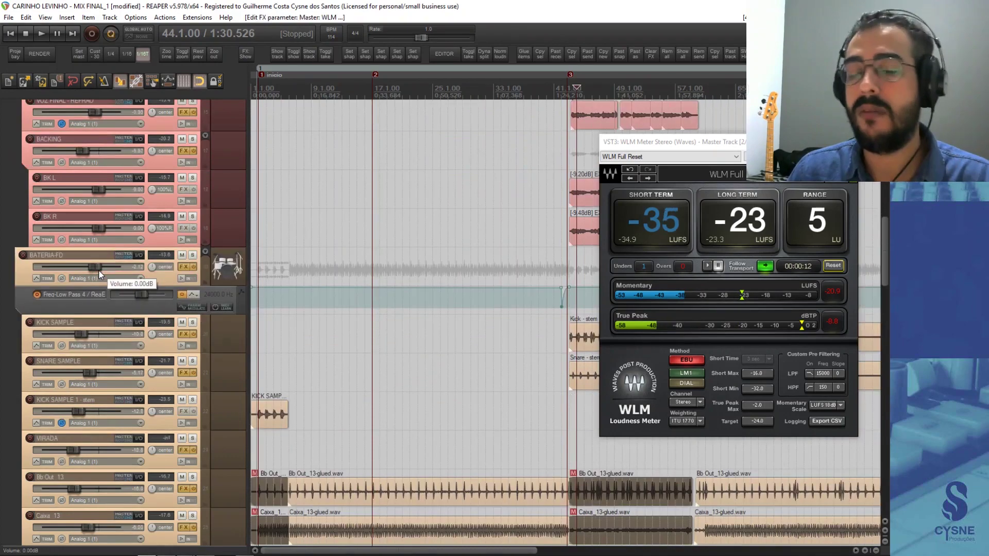
pyautogui.scroll(-4, 99, 273)
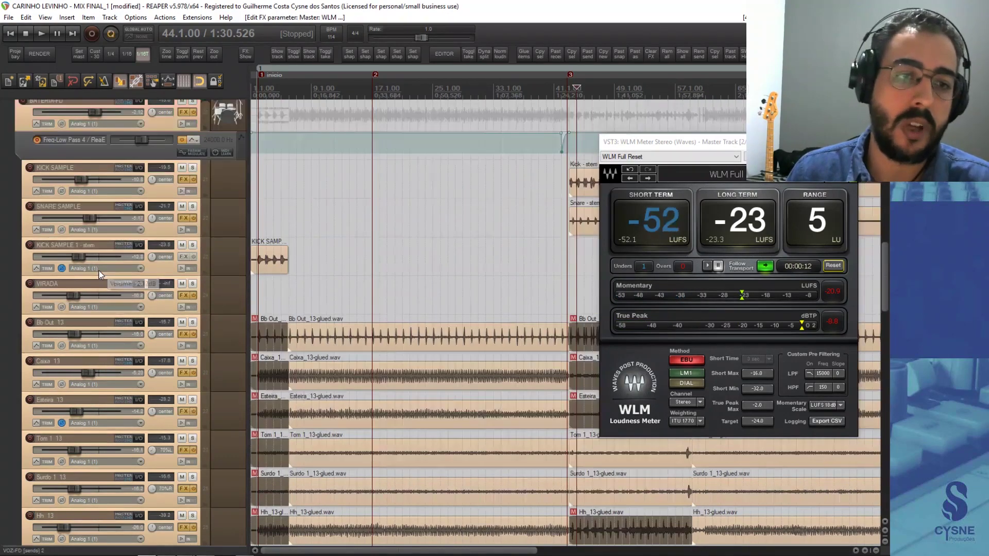
pyautogui.scroll(-13, 100, 274)
pyautogui.click(165, 270)
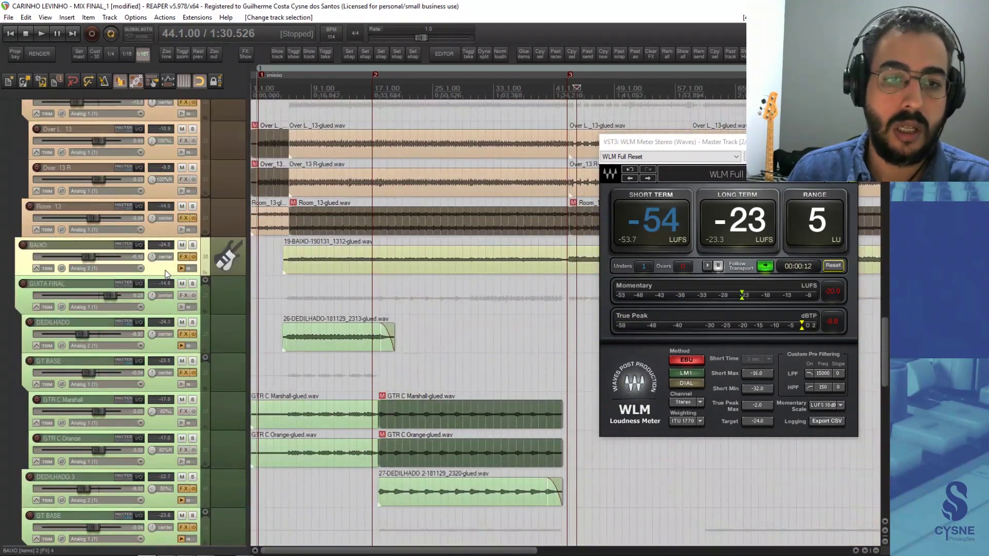
pyautogui.click(192, 246)
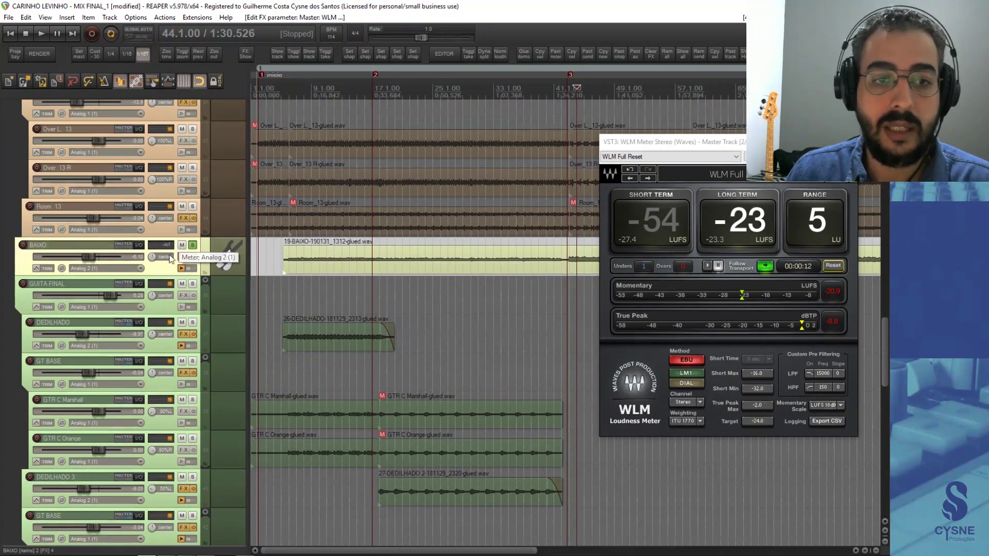
# - Reset the WLM Meter, measure the soloed BAIXO loudness from bar 44, and close the meter
pyautogui.click(827, 266)
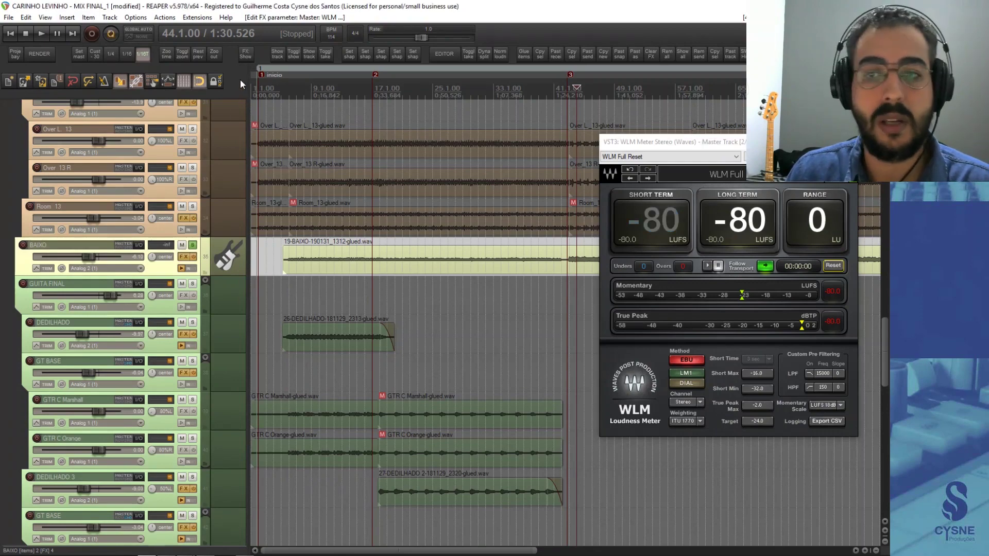
pyautogui.press('space')
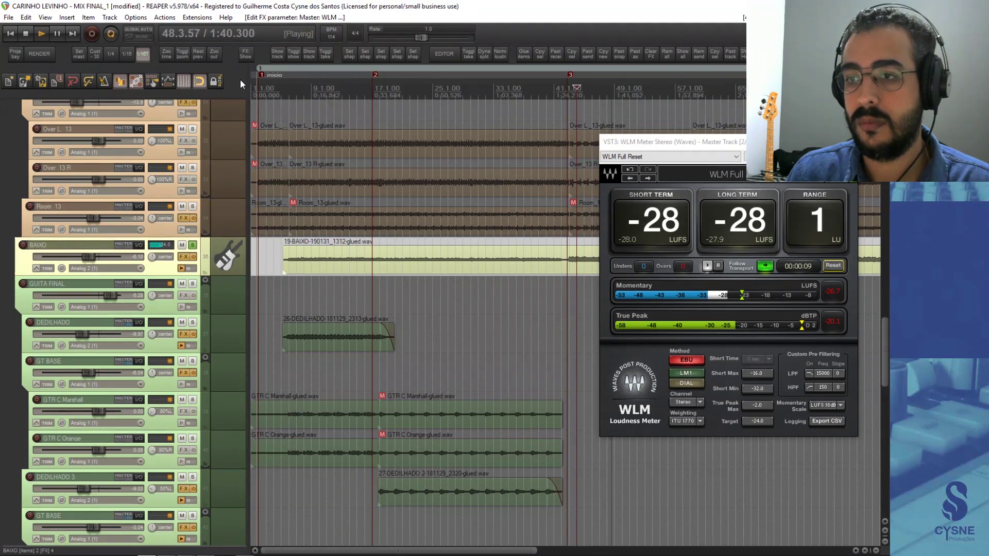
pyautogui.press('space')
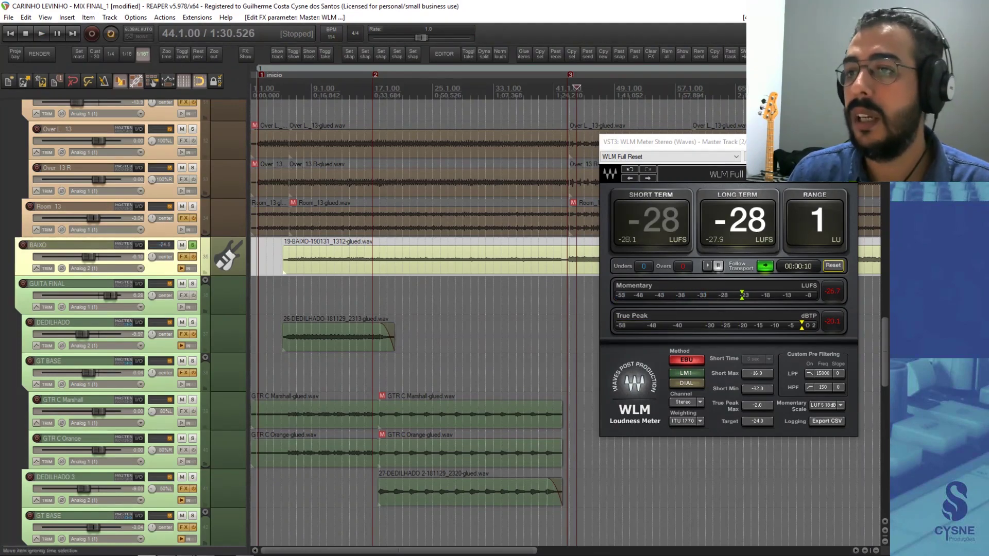
pyautogui.click(850, 142)
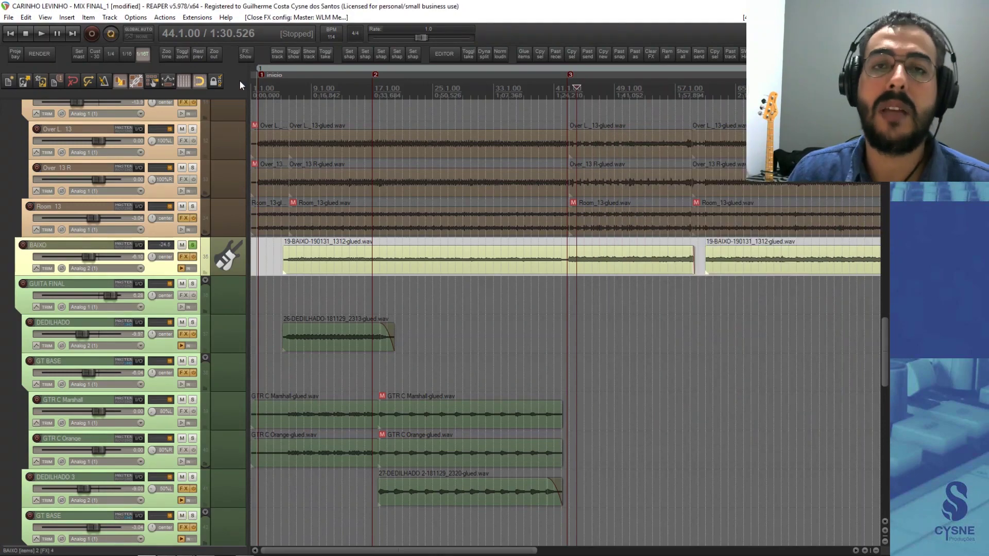
# - Clear the solo on BAIXO and place the edit cursor at bar 43, where the GT DRIVE clips begin
pyautogui.click(194, 248)
pyautogui.scroll(-5, 141, 180)
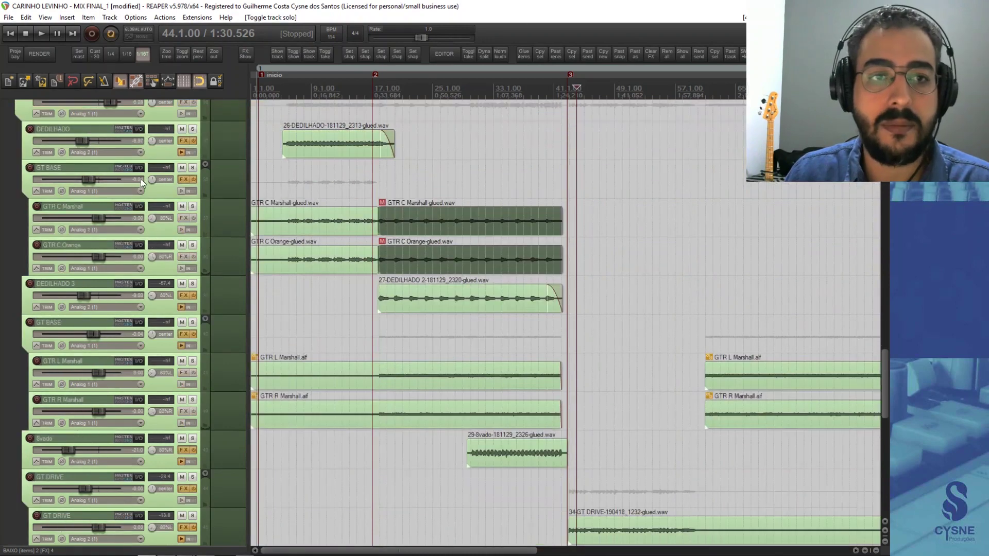
pyautogui.click(163, 144)
pyautogui.scroll(-10, 144, 218)
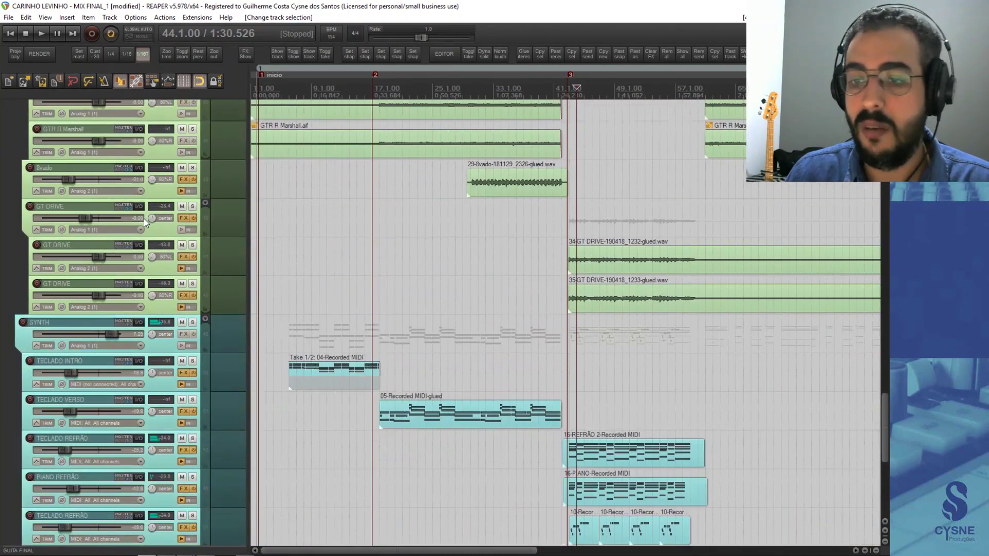
pyautogui.scroll(1, 146, 224)
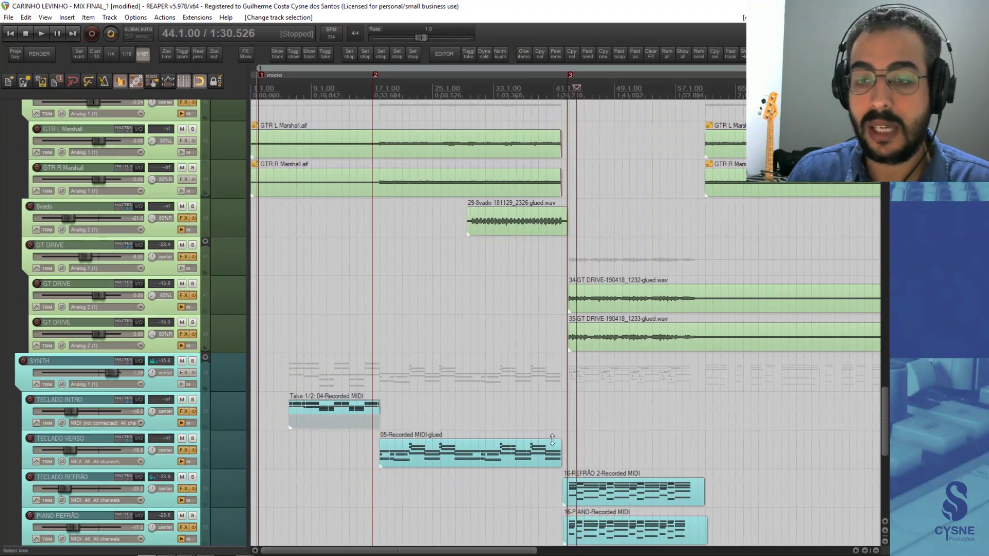
pyautogui.click(569, 89)
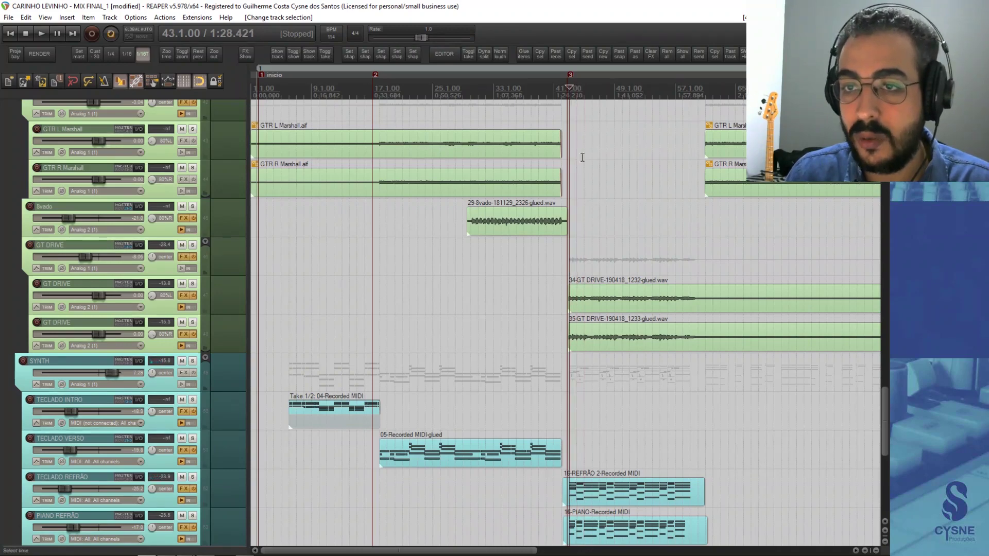
pyautogui.scroll(-2, 610, 317)
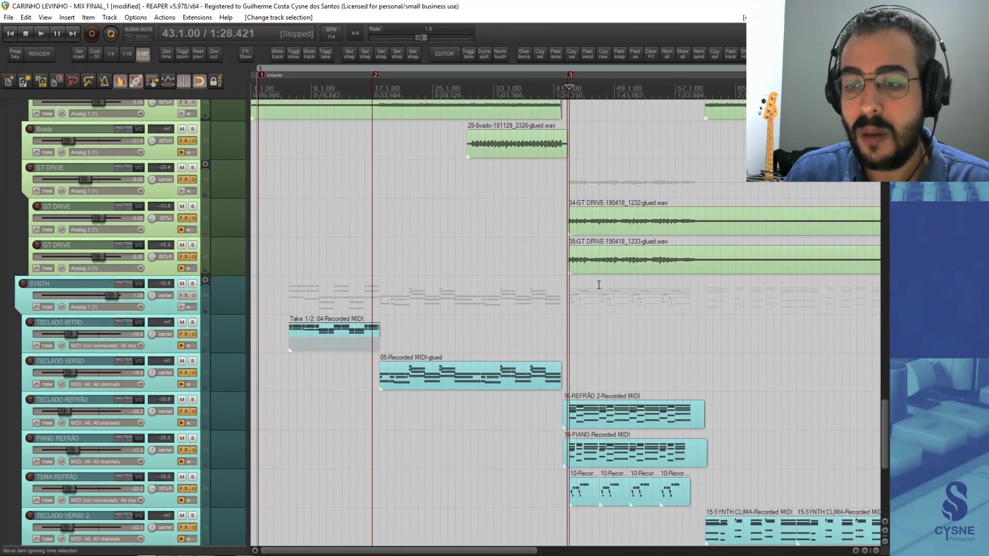
pyautogui.scroll(2, 145, 353)
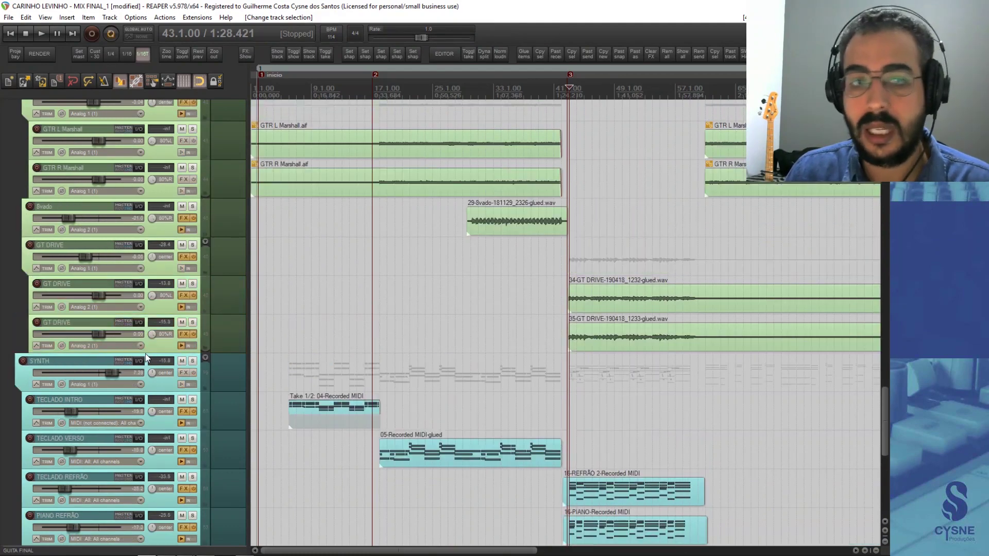
# - Solo the GT DRIVE folder and the SYNTH folder together
pyautogui.click(160, 265)
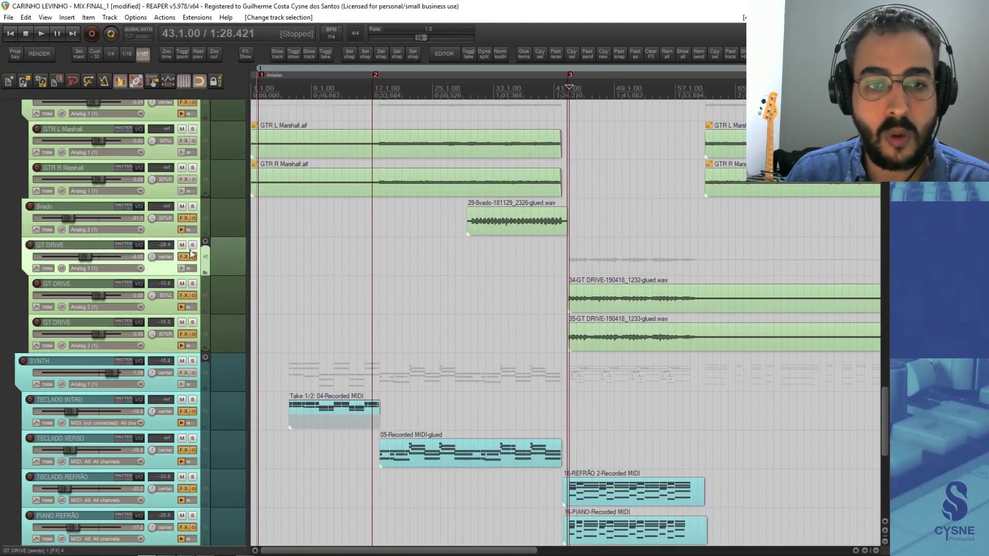
pyautogui.click(192, 245)
pyautogui.scroll(-2, 165, 351)
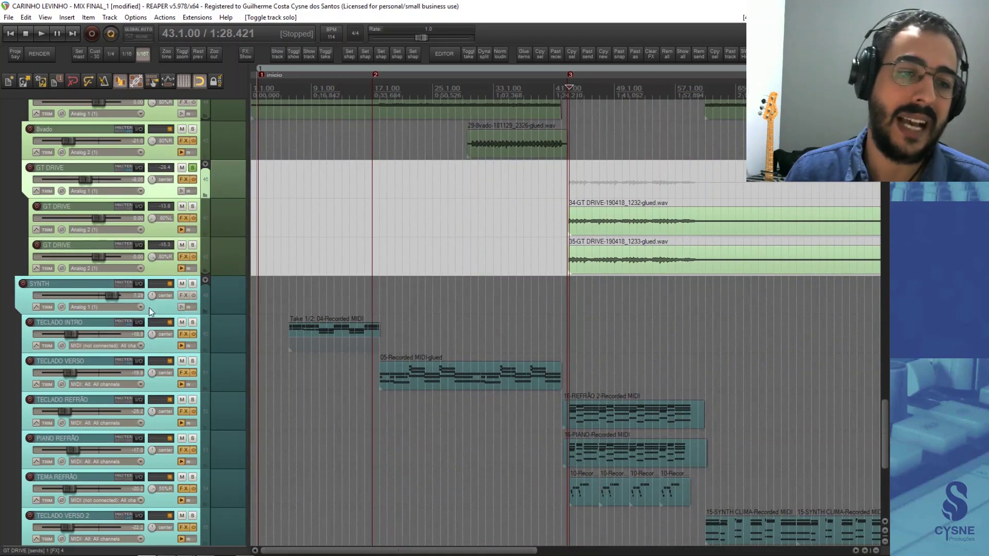
pyautogui.click(193, 284)
pyautogui.scroll(-1, 162, 374)
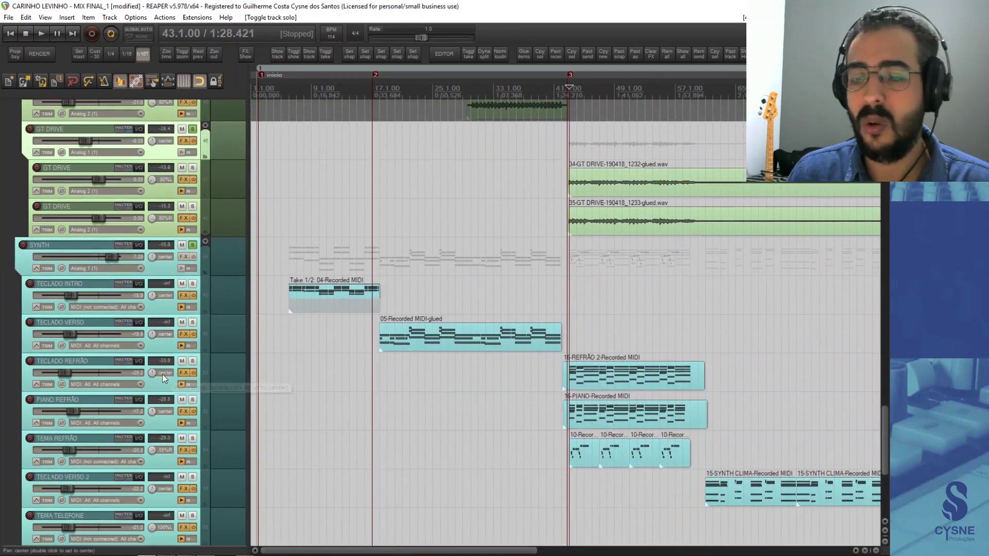
# - Open the WLM Meter from the master track's effects in its own floating window and close the FX chain window
pyautogui.scroll(10, 154, 394)
pyautogui.scroll(-8, 154, 394)
pyautogui.scroll(8, 172, 384)
pyautogui.scroll(10, 173, 384)
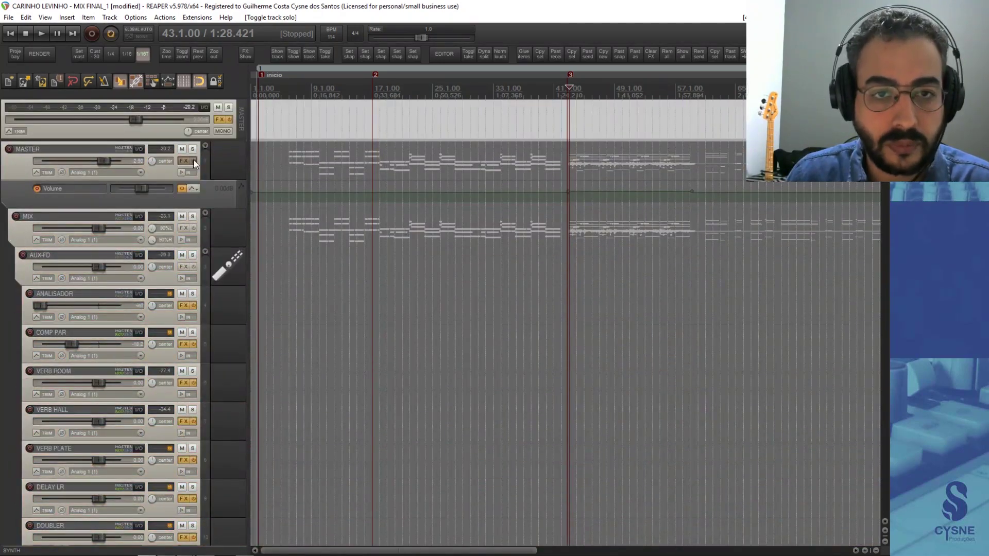
pyautogui.click(220, 120)
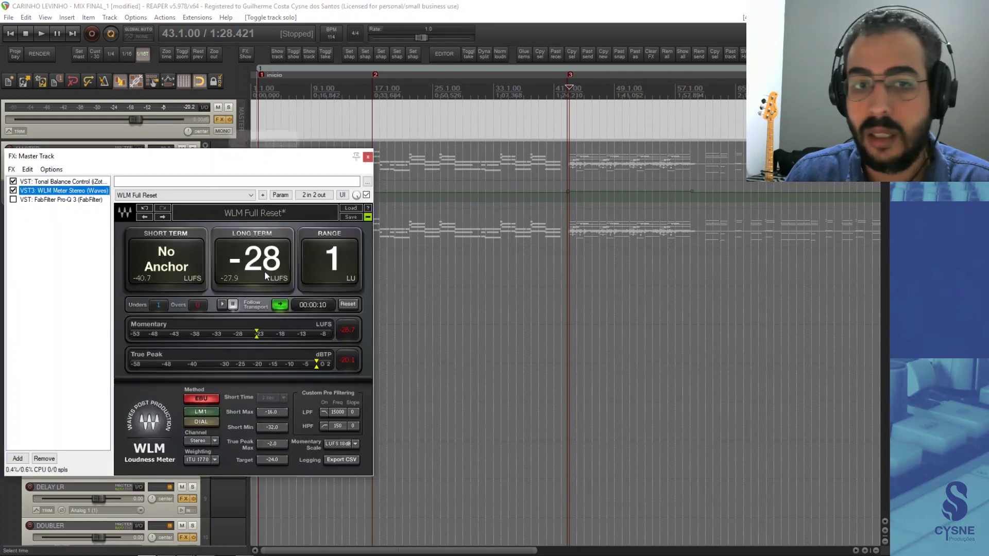
pyautogui.doubleClick(85, 192)
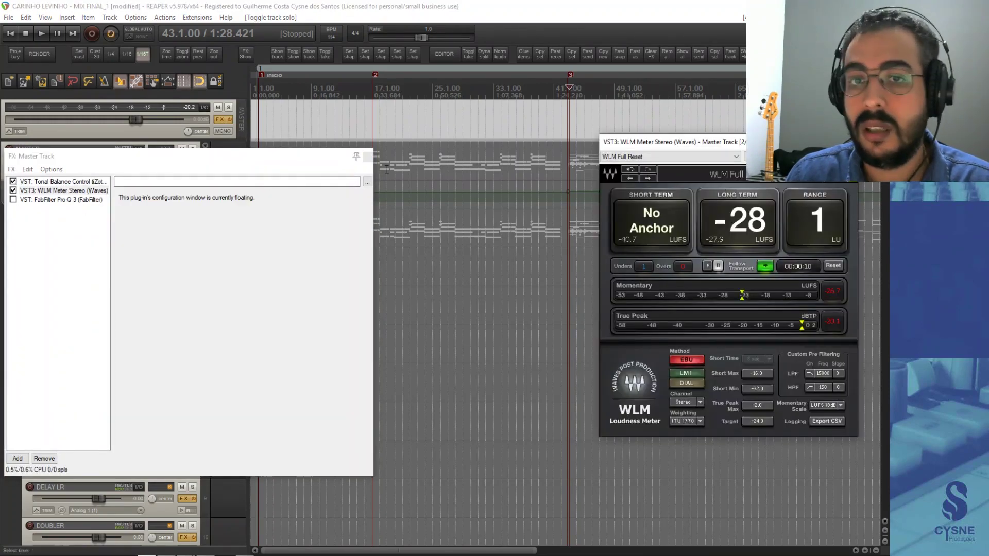
pyautogui.click(367, 156)
# - Reset the WLM Meter, measure the soloed GT DRIVE and SYNTH loudness from 42.4.00, and close the meter and FX chain
pyautogui.scroll(-15, 145, 311)
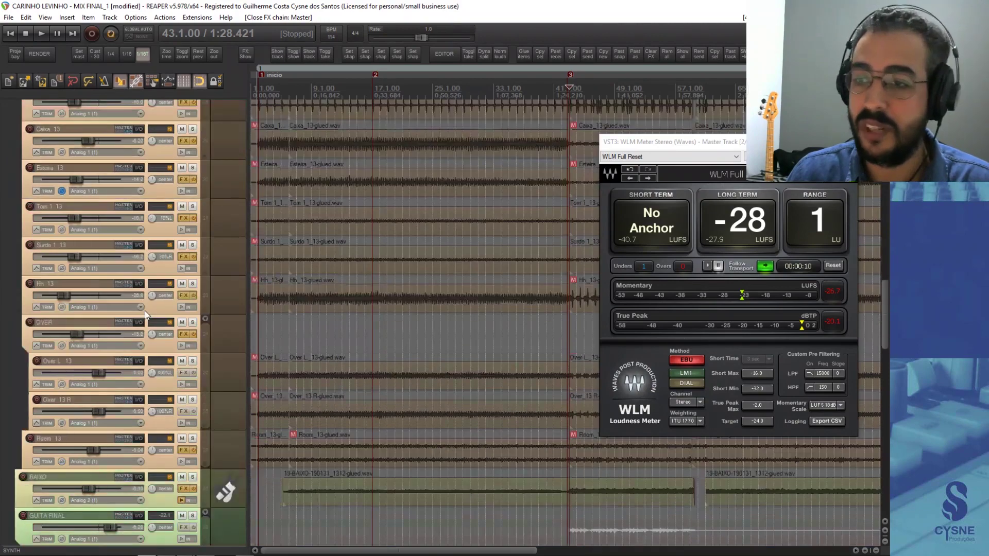
pyautogui.scroll(-9, 144, 310)
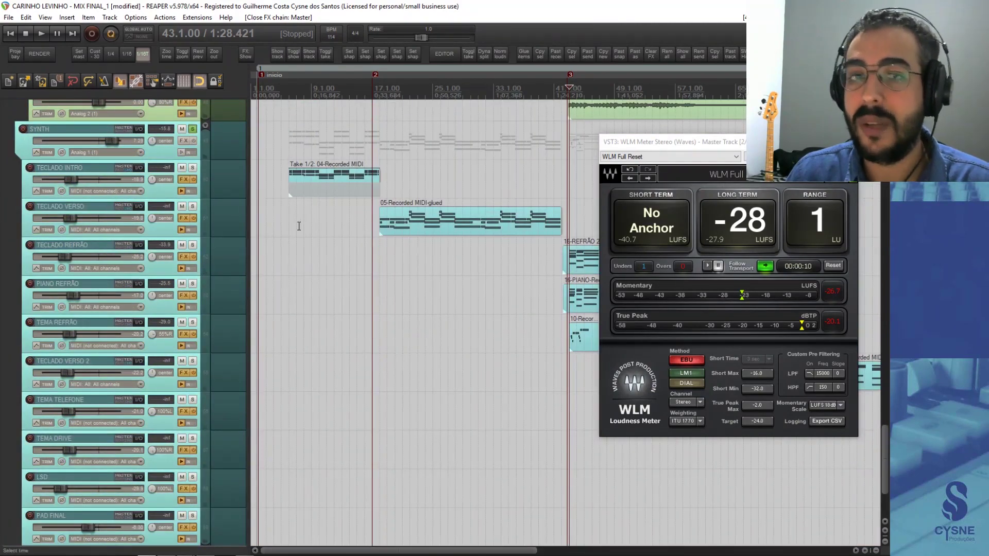
pyautogui.press('Left')
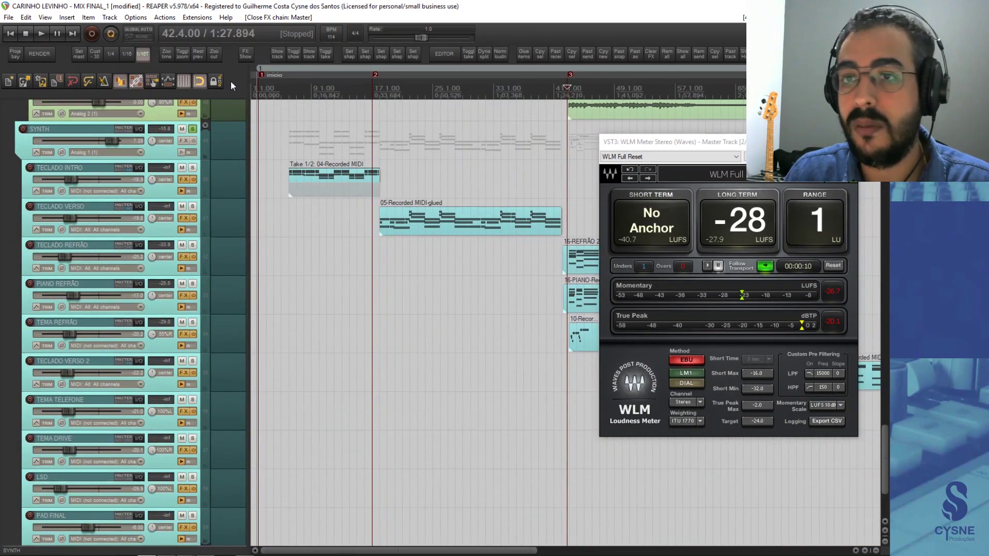
pyautogui.click(839, 267)
pyautogui.press('space')
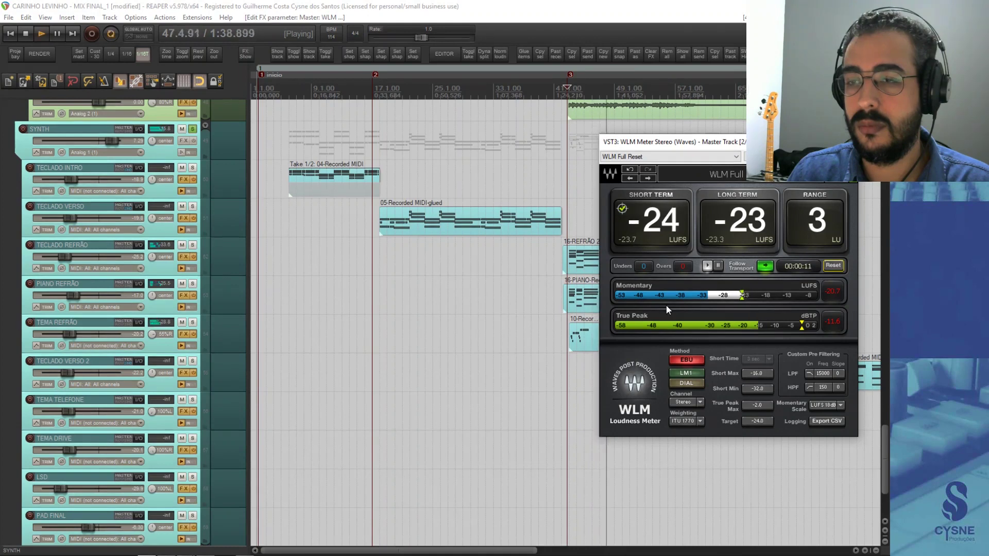
pyautogui.press('space')
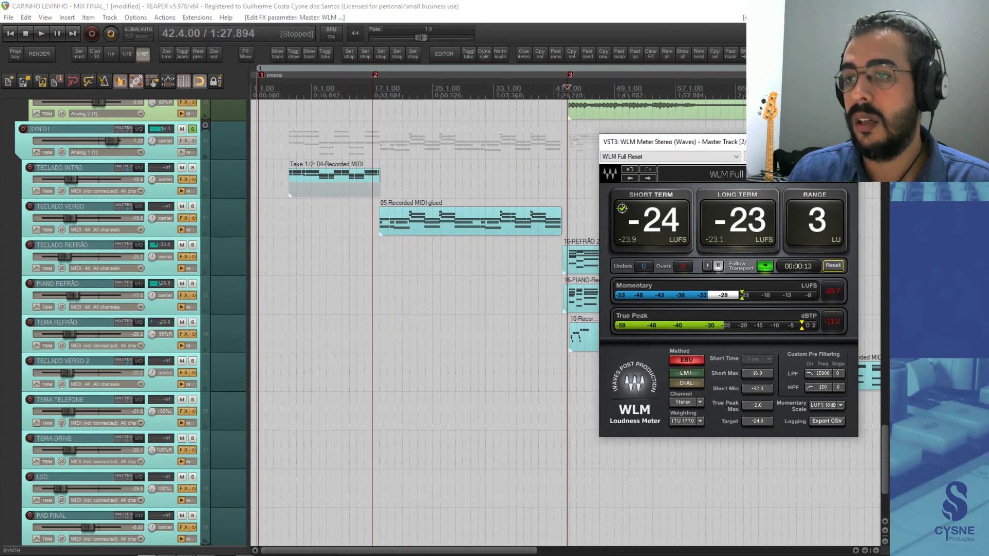
pyautogui.press('f')
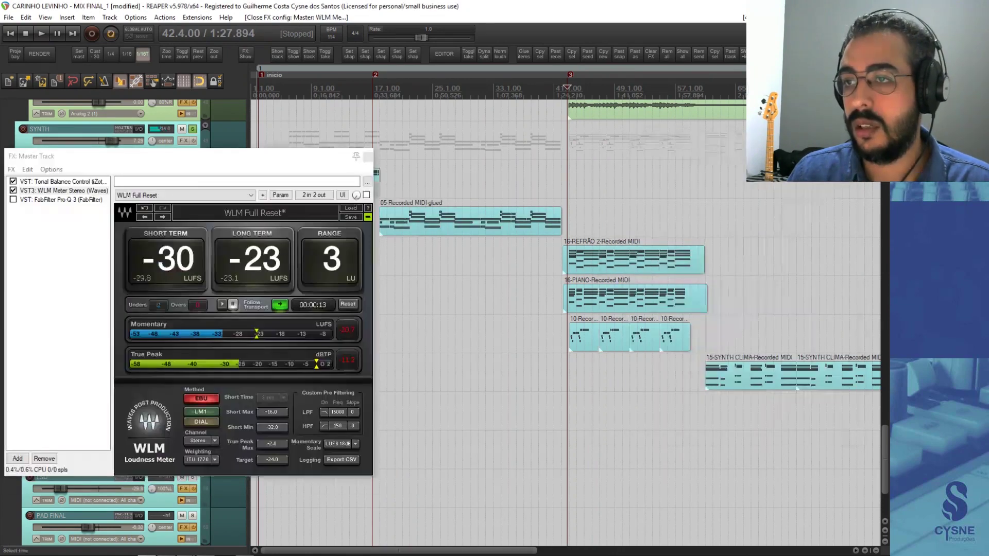
pyautogui.click(367, 157)
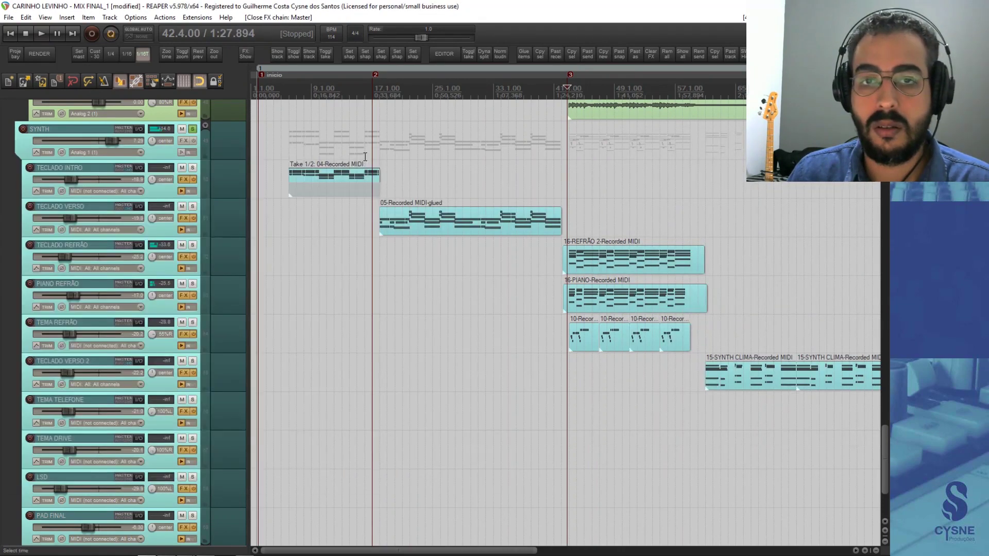
# - Clear the solo on the SYNTH and GT DRIVE folders and stop playback
pyautogui.click(192, 129)
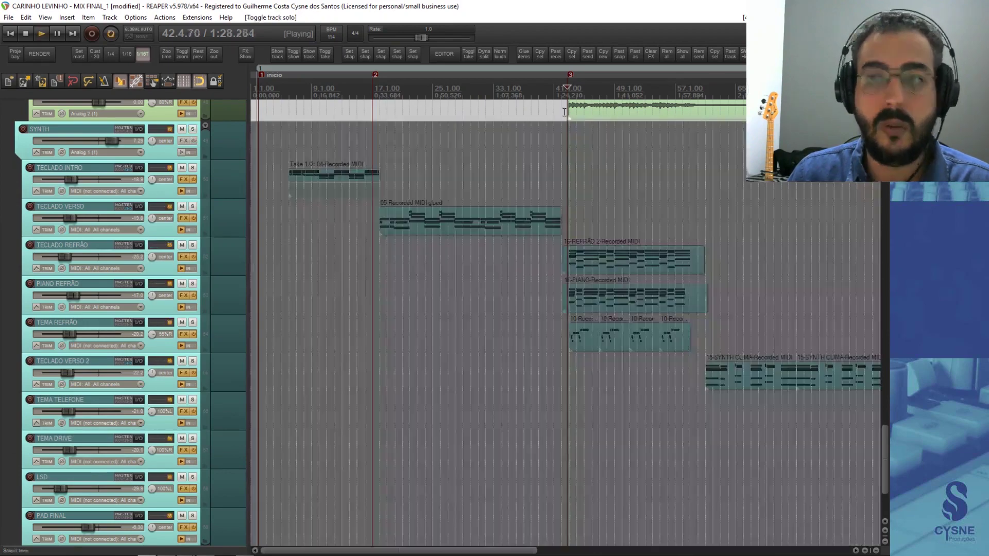
pyautogui.press('space')
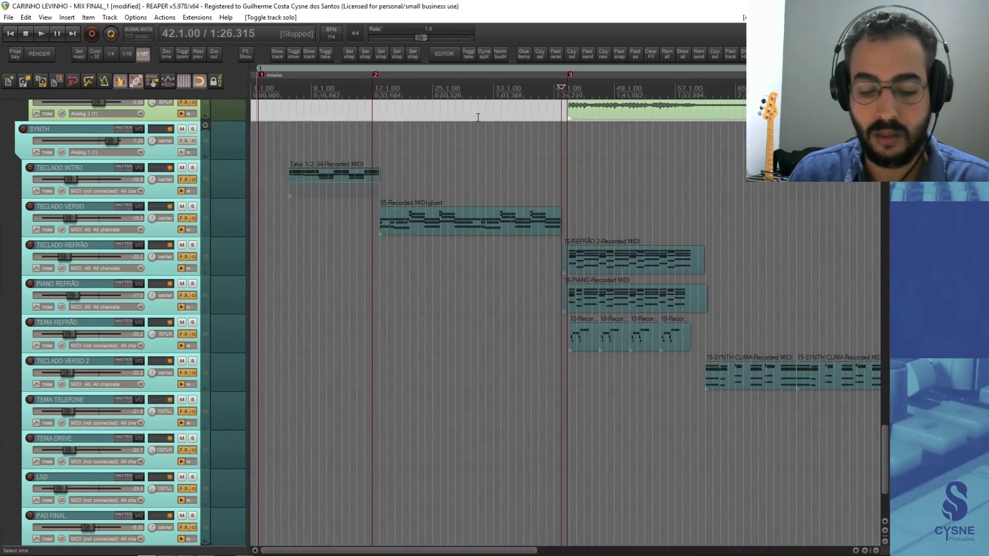
pyautogui.click(193, 129)
pyautogui.scroll(-15, 140, 263)
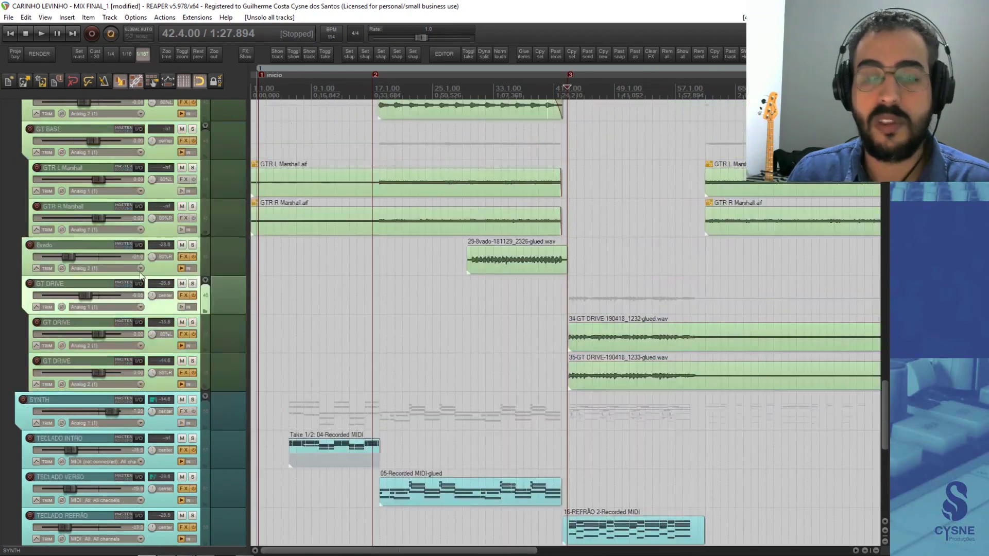
# - Play the full mix briefly from 42.4.00, stop it, and place the edit cursor at bar 43
pyautogui.scroll(15, 144, 292)
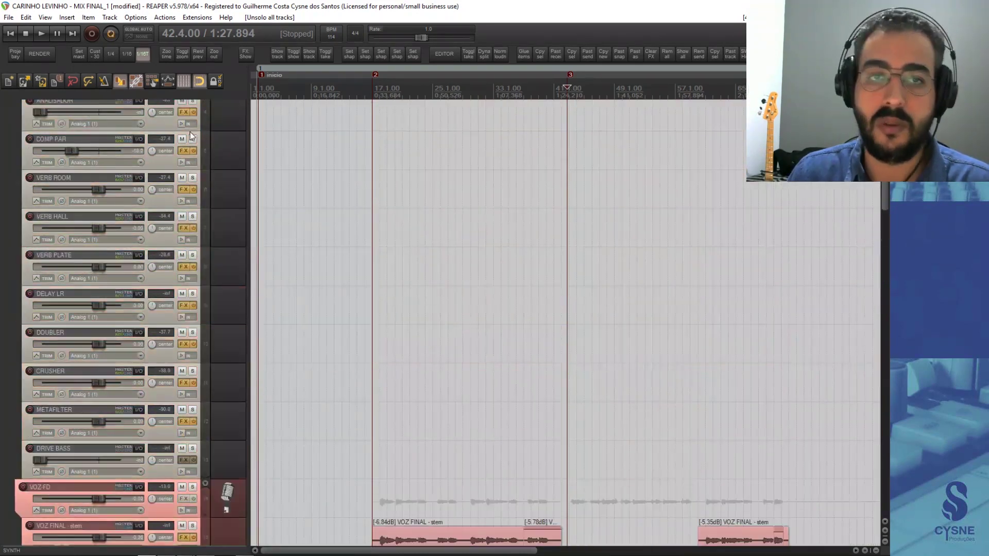
pyautogui.scroll(-12, 177, 211)
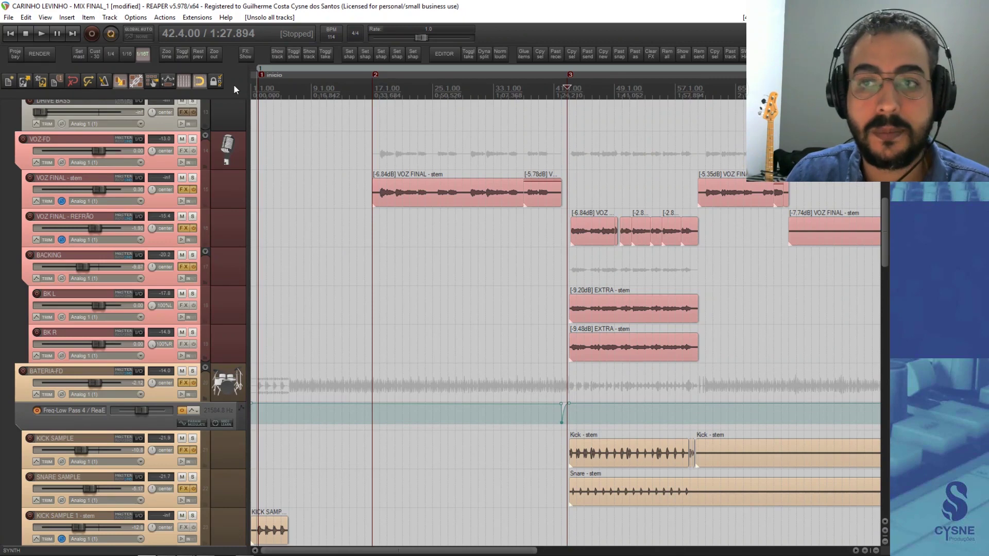
pyautogui.press('space')
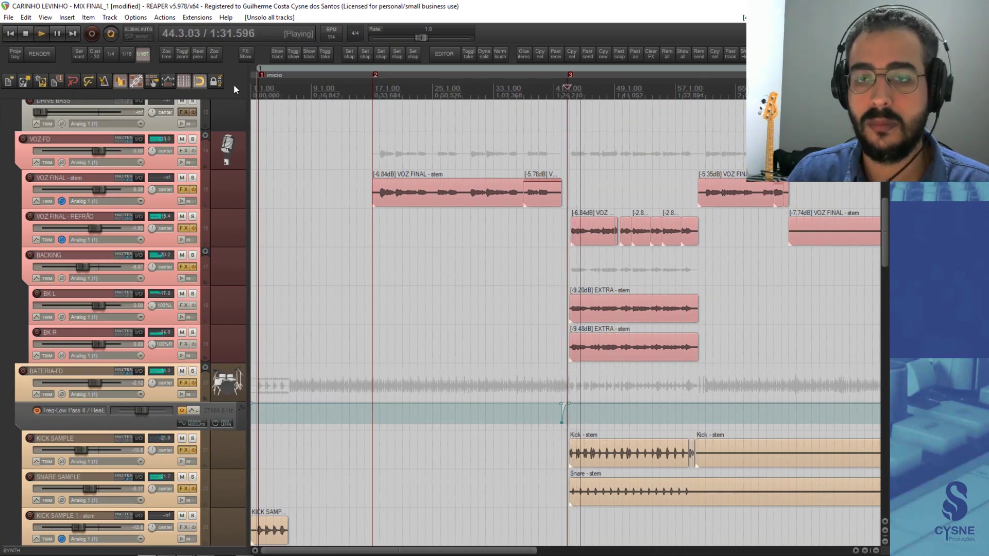
pyautogui.press('space')
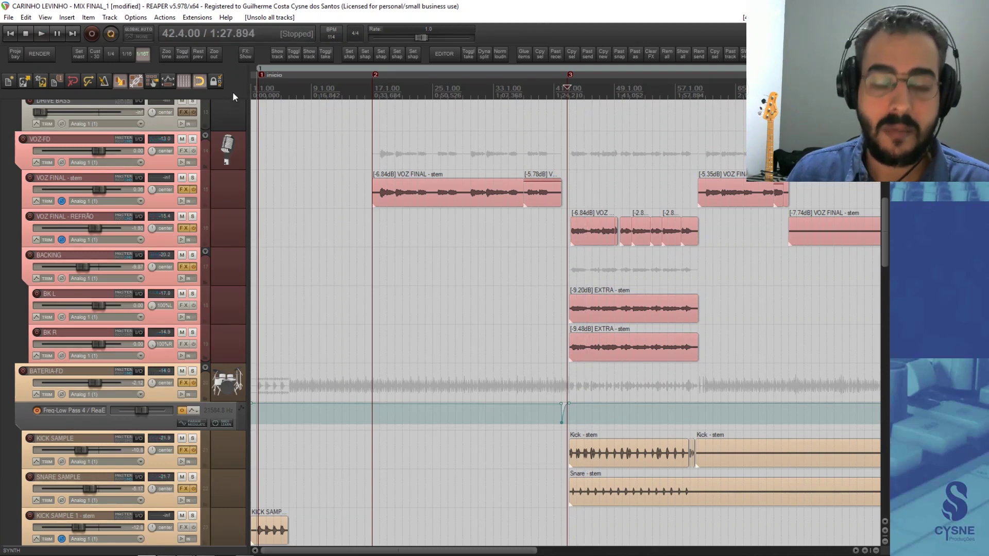
pyautogui.click(570, 101)
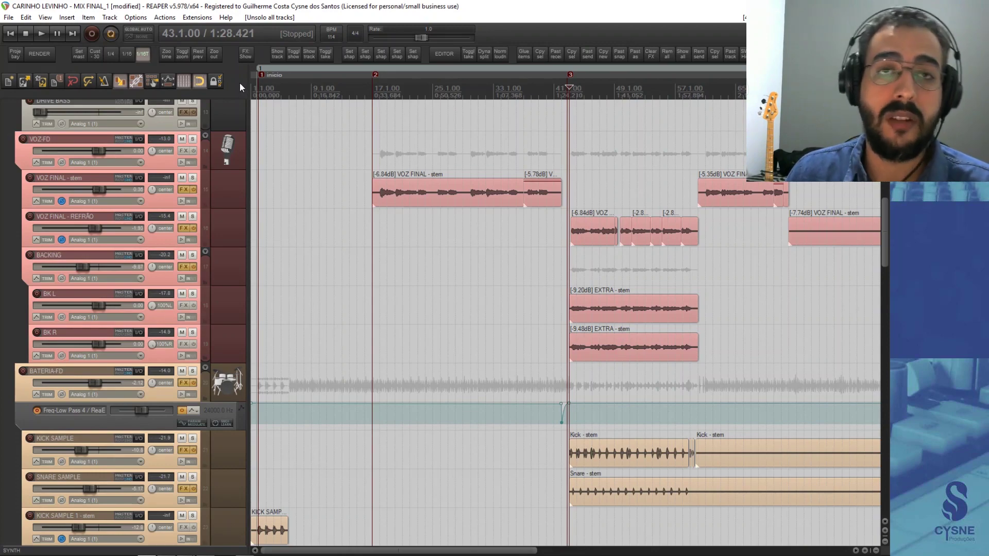
# - Enable the MASTER folder track's effects, review its FX chain, and close the chain window
pyautogui.scroll(10, 181, 196)
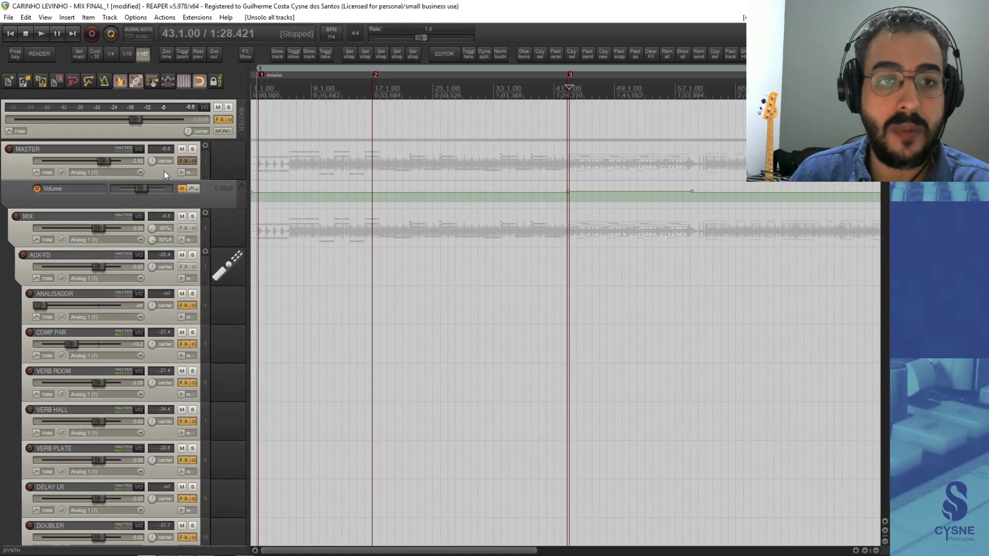
pyautogui.click(163, 171)
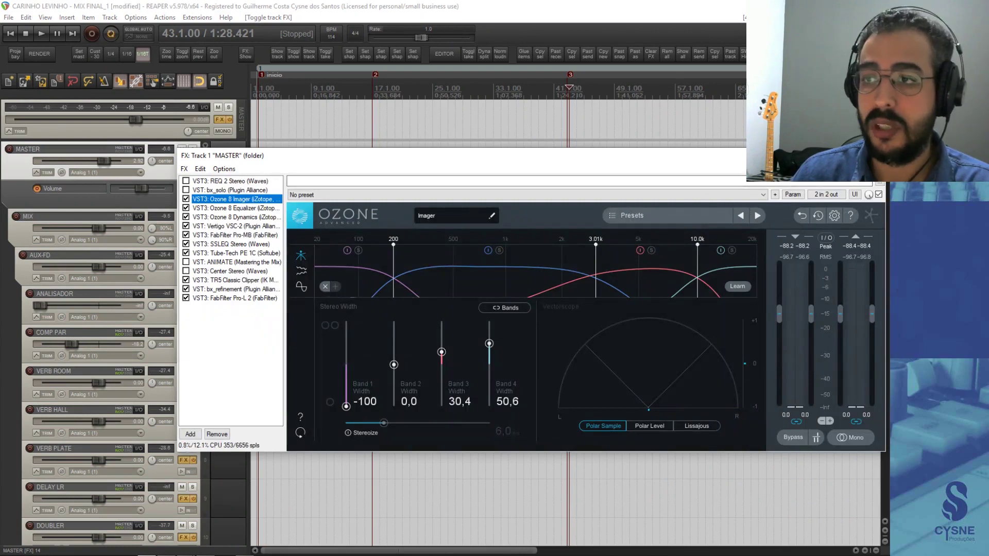
pyautogui.press('Escape')
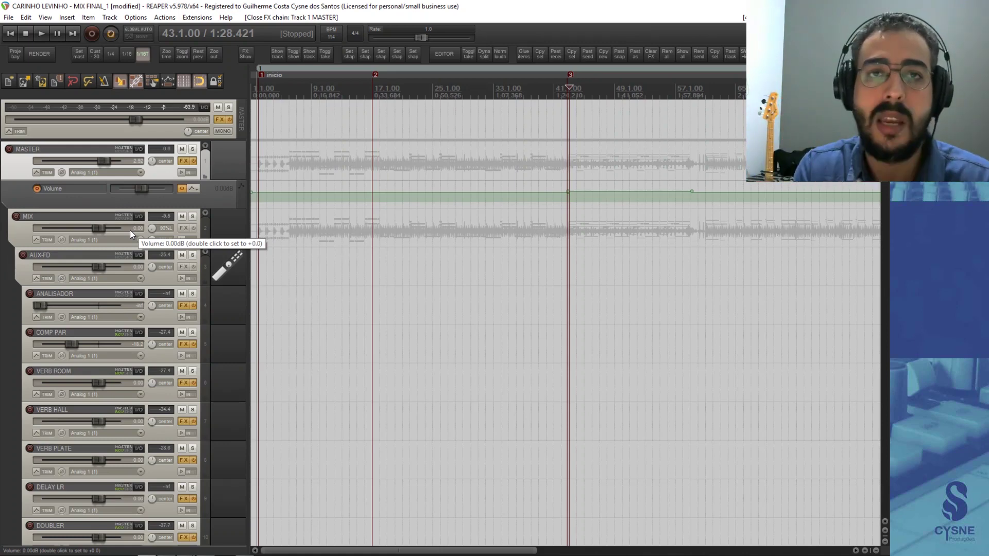
# - Switch to the "Equilíbrio de Mix - Parte 1" presentation in Google Slides
pyautogui.hotkey('alt', 'Tab')
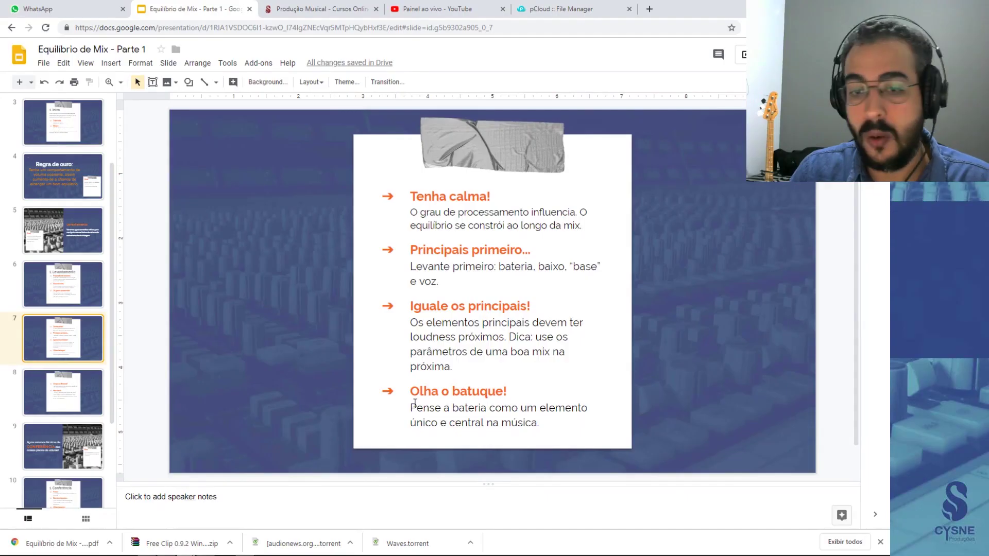
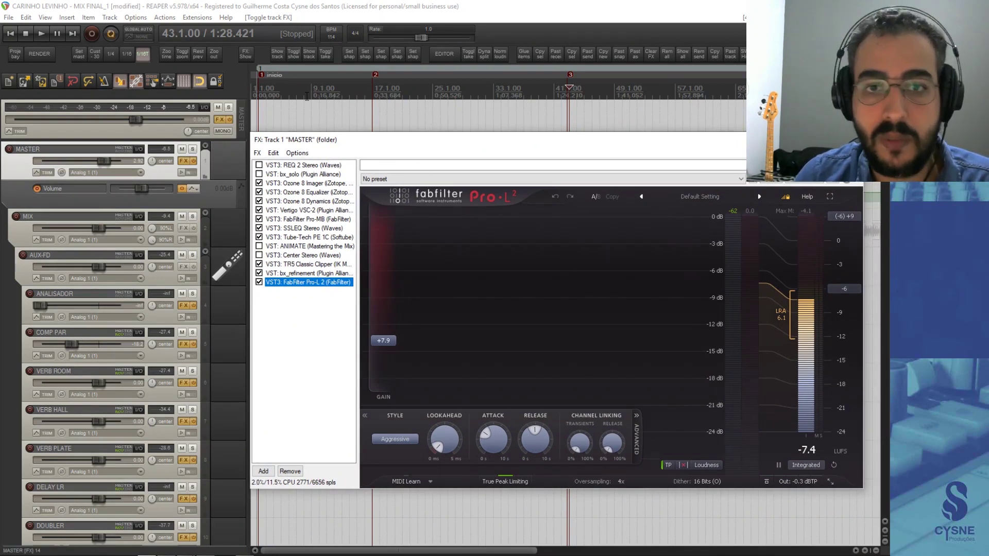
# - Examine the output controls of FabFilter Pro-L 2 in the MASTER folder's FX chain and close the chain window
pyautogui.moveTo(393, 149); pyautogui.dragTo(390, 117)
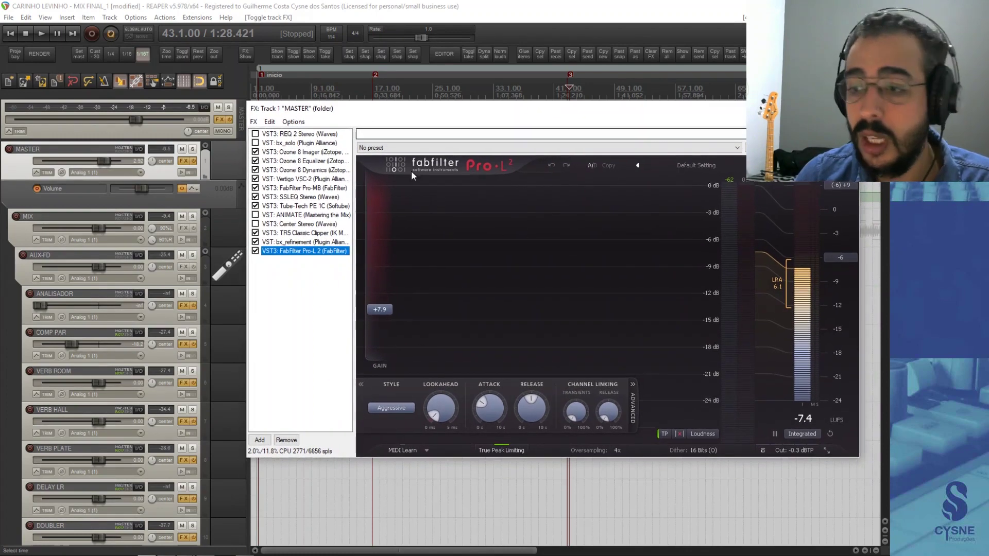
pyautogui.moveTo(803, 455)
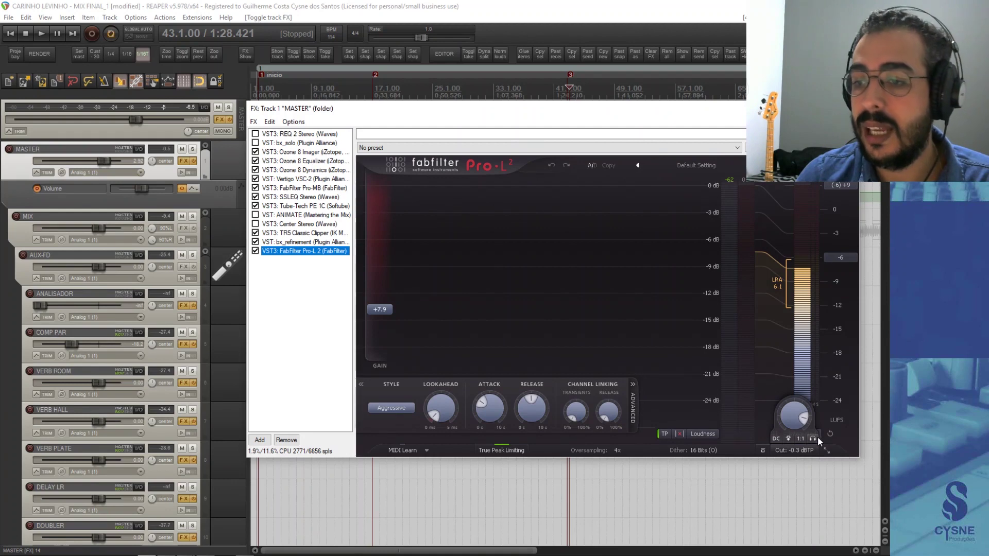
pyautogui.moveTo(812, 438)
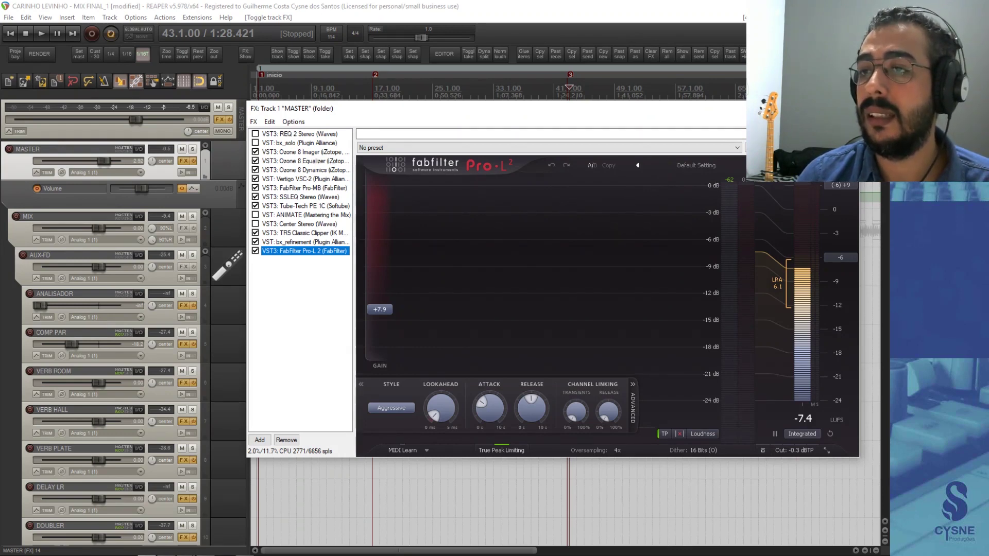
pyautogui.press('Escape')
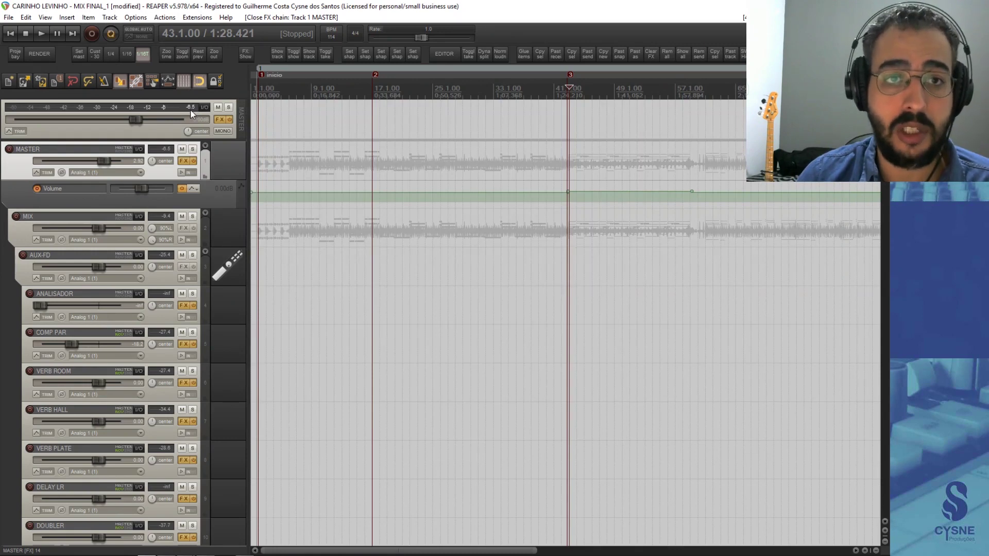
# - Select the master track, review the SWS/BR Normalize loudness dialog, and close it without normalizing
pyautogui.click(190, 113)
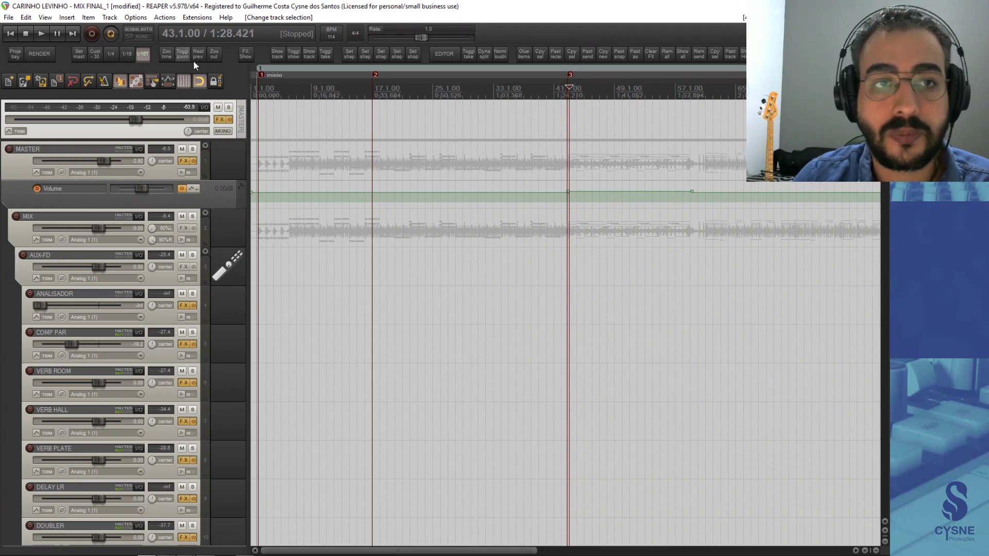
pyautogui.click(503, 59)
pyautogui.moveTo(505, 162); pyautogui.dragTo(476, 162)
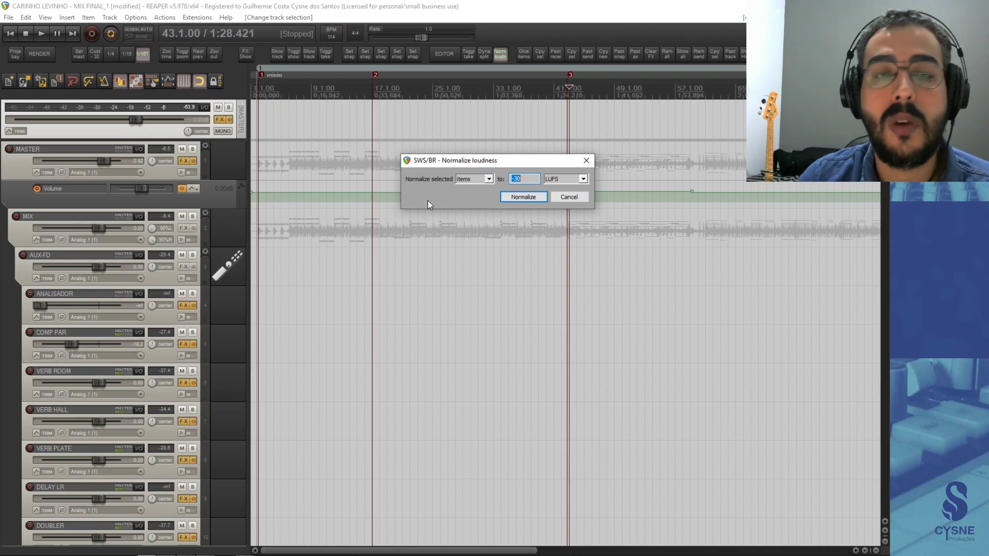
pyautogui.click(586, 160)
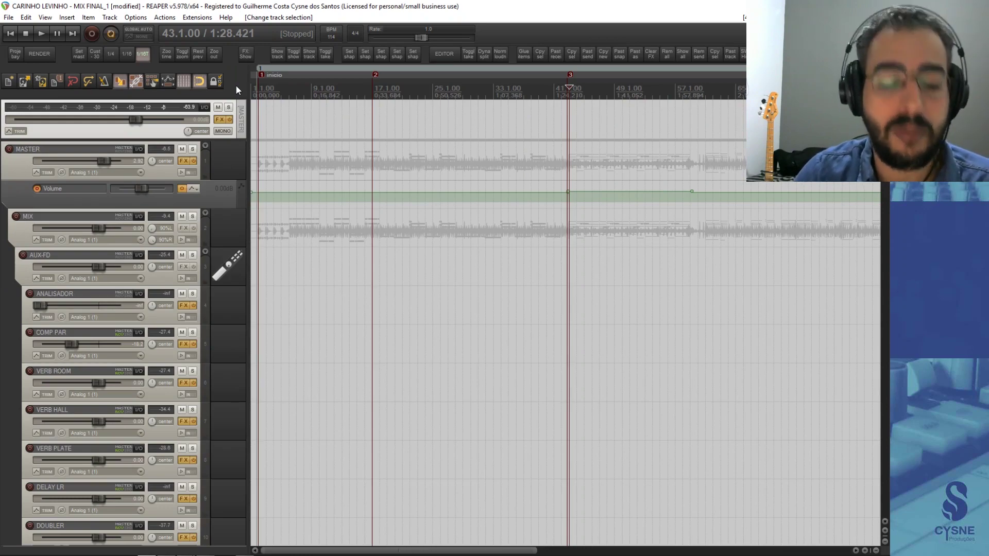
# - Return to the "Equilíbrio de Mix - Parte 1" presentation in Google Slides to view the "Como era mesmo?" slide
pyautogui.moveTo(185, 548)
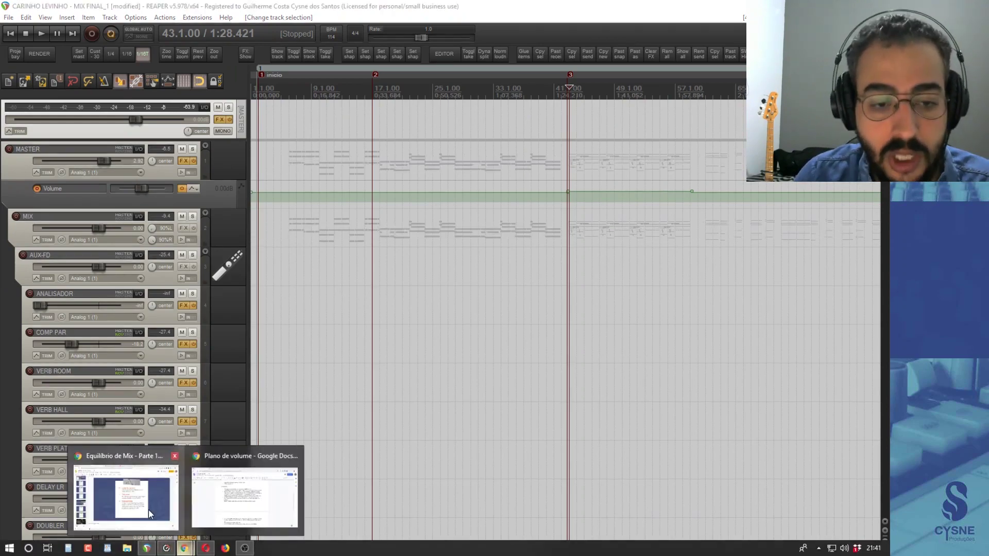
pyautogui.click(150, 514)
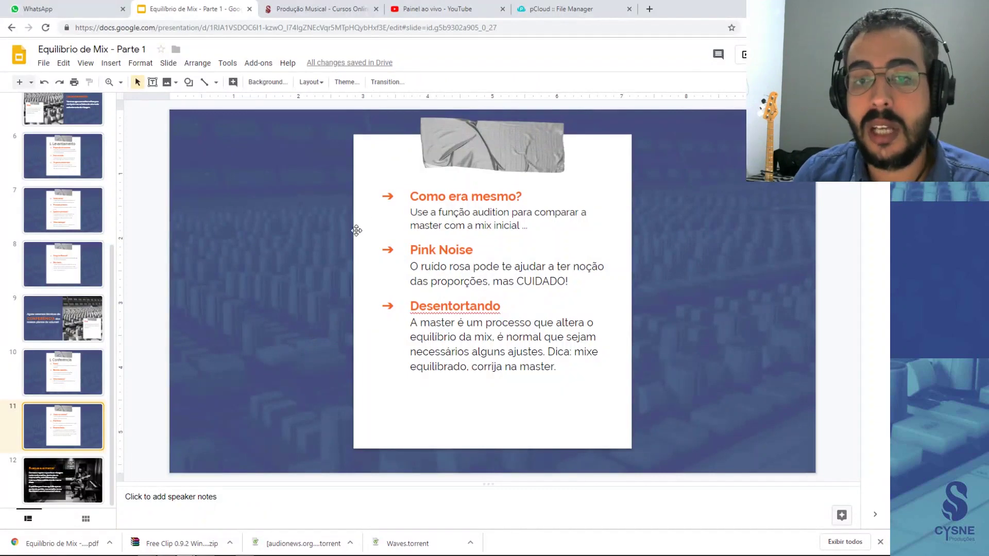